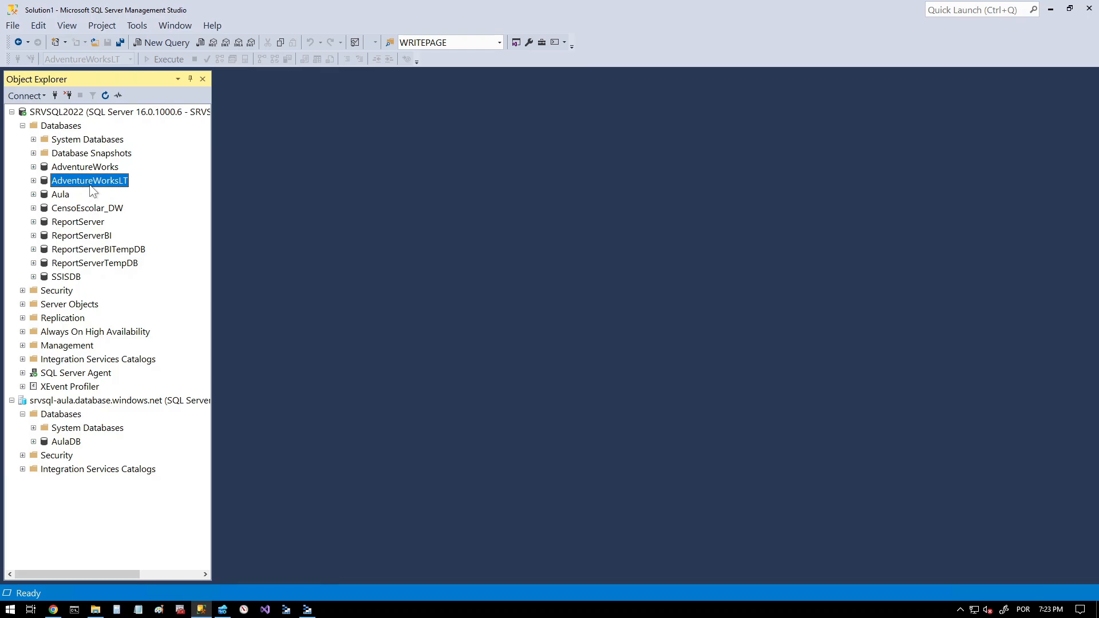
Step: Start a data-tier application export of the AdventureWorksLT database on SRVSQL2022, saving to local disk as C:\Aula\AdventureWorksLT.bacpac
{"action": "right_click", "coordinate": [90, 184]}
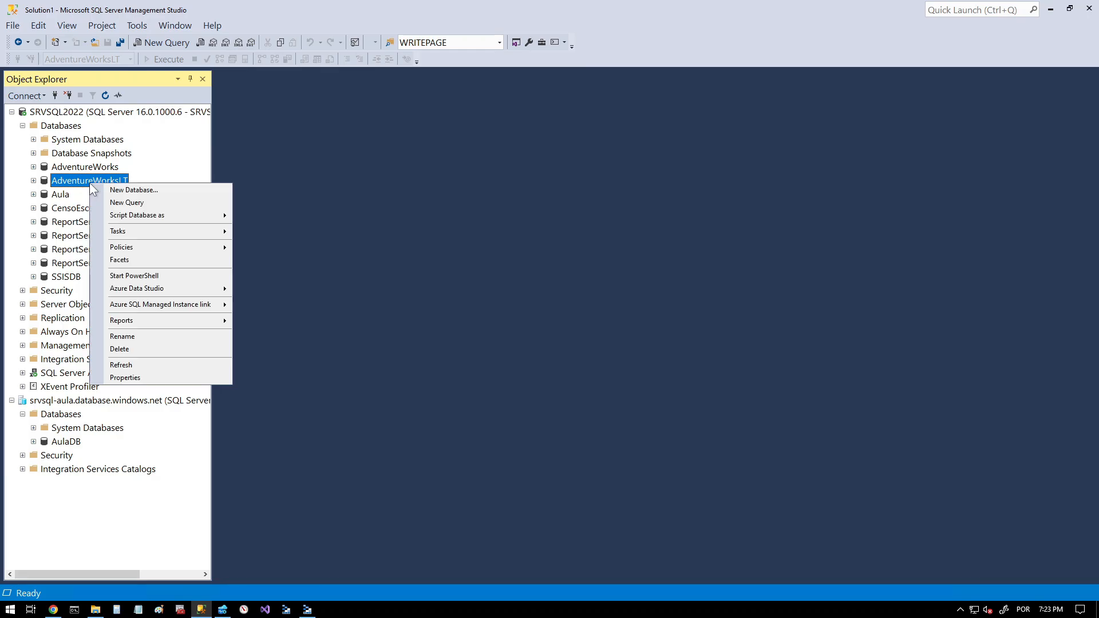
{"action": "mouse_move", "coordinate": [144, 231]}
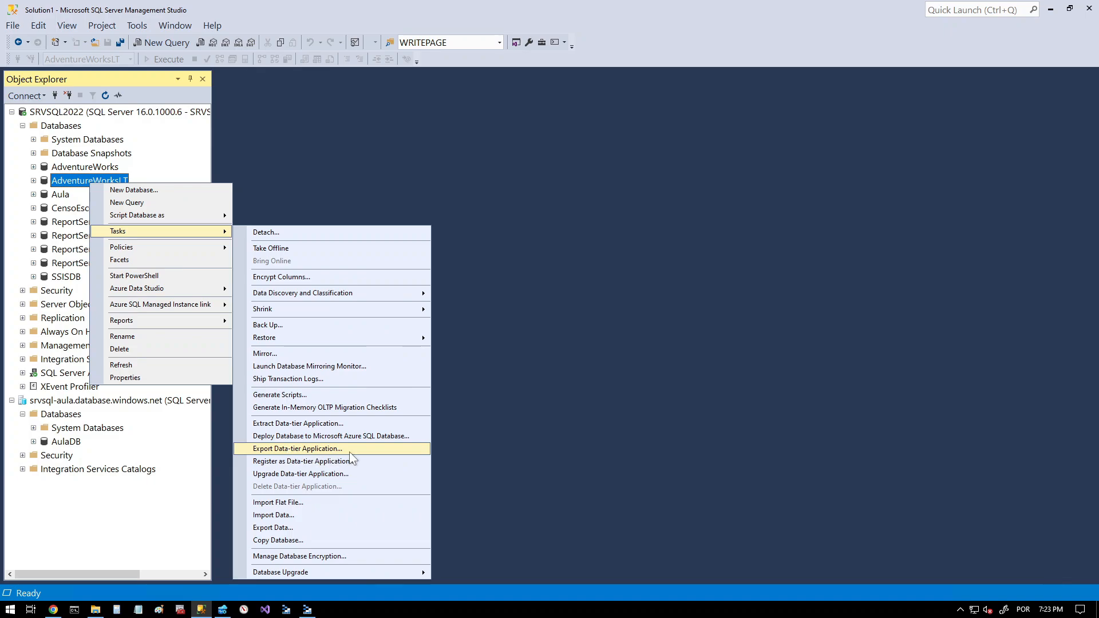
{"action": "left_click", "coordinate": [303, 450]}
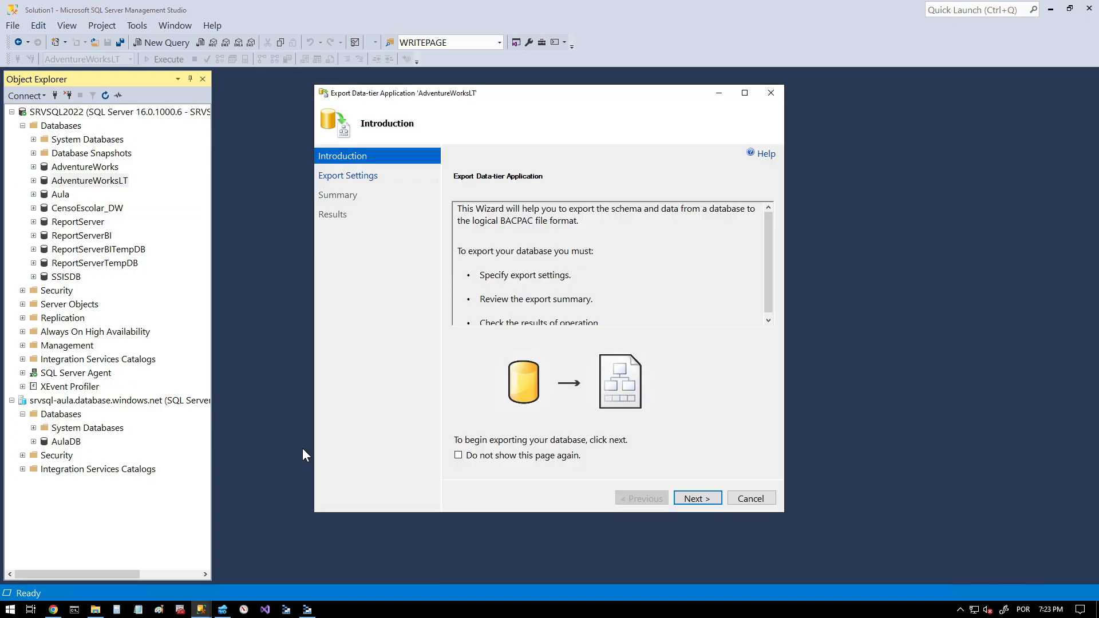
{"action": "left_click", "coordinate": [692, 497]}
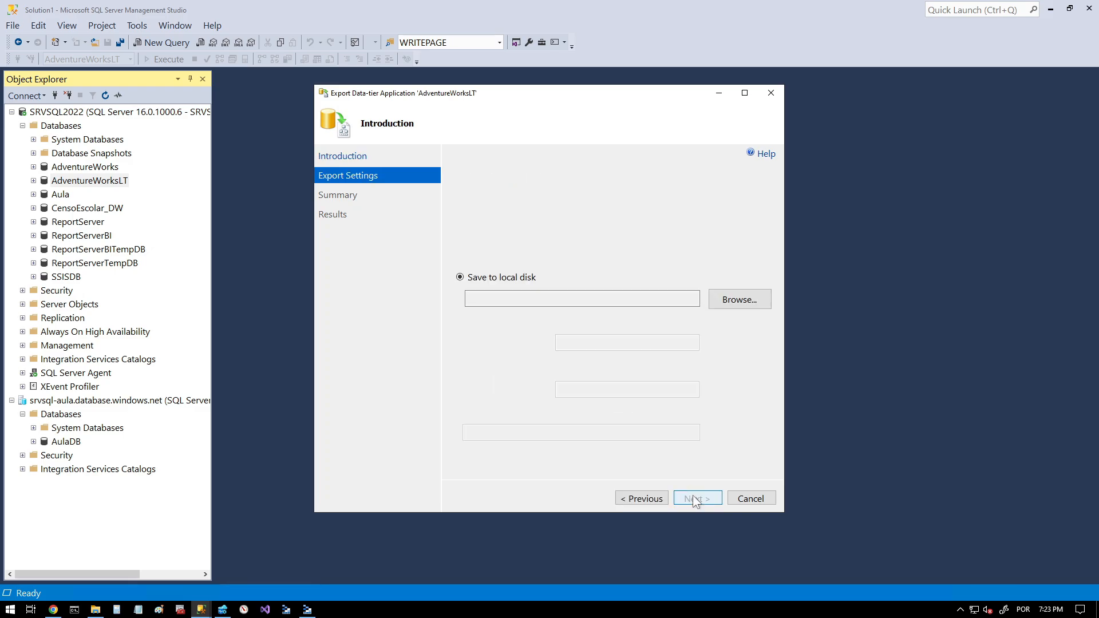
{"action": "left_click", "coordinate": [723, 301]}
{"action": "left_click", "coordinate": [384, 312]}
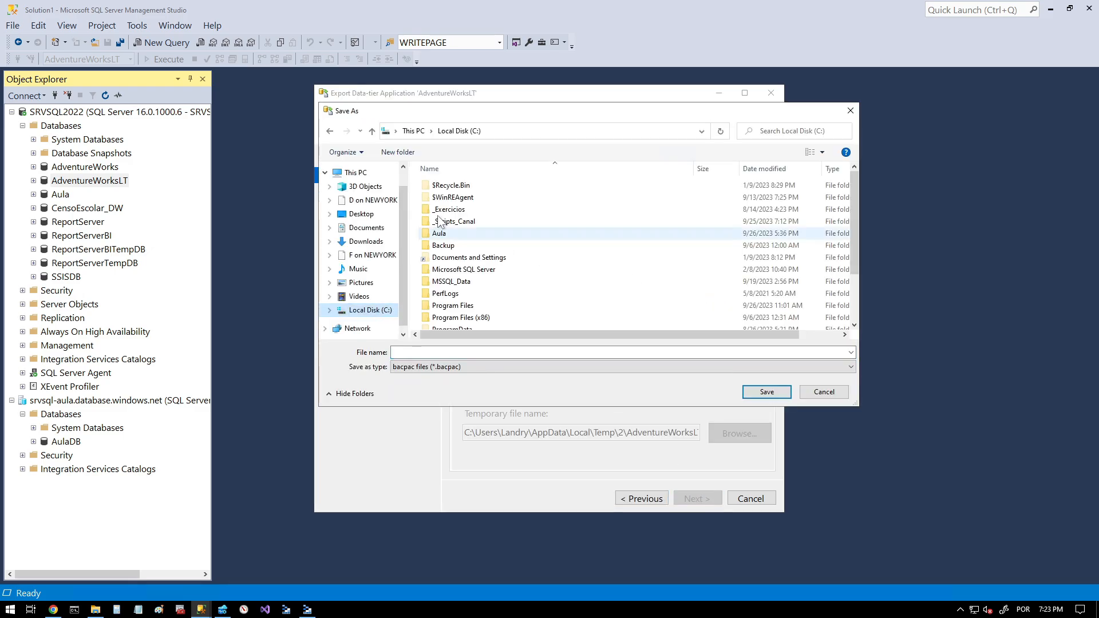
{"action": "double_click", "coordinate": [442, 235]}
{"action": "left_click", "coordinate": [458, 352]}
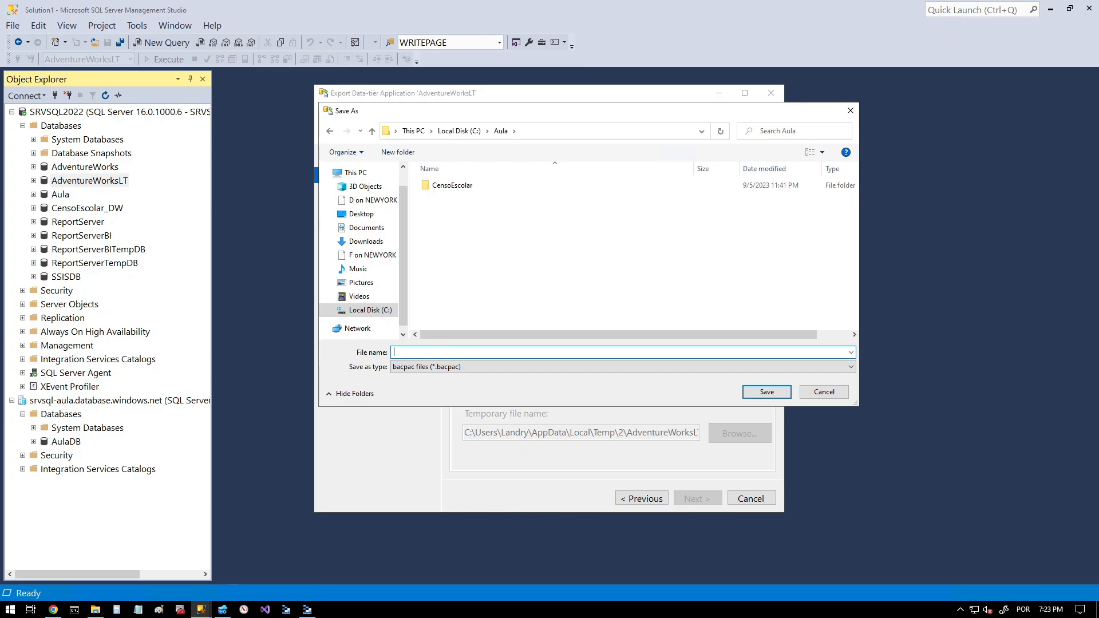
{"action": "type", "text": "AdventureWorksLT"}
{"action": "left_click", "coordinate": [761, 393]}
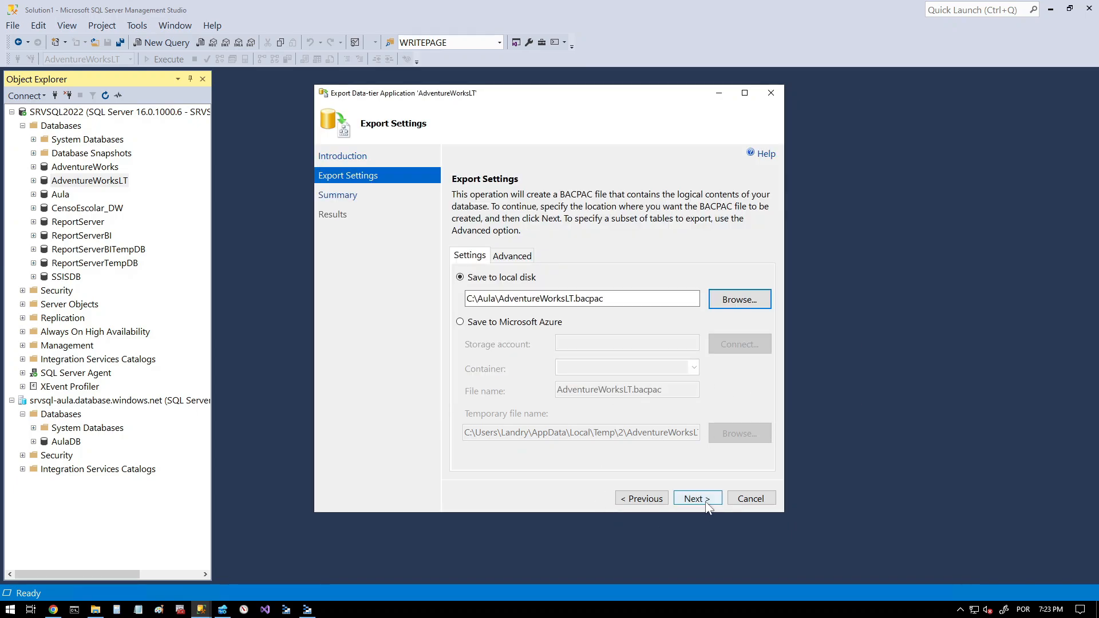
Step: Run the export through to completion, review its results, and locate AdventureWorksLT.bacpac in the C:\Aula folder in File Explorer
{"action": "left_click", "coordinate": [695, 498]}
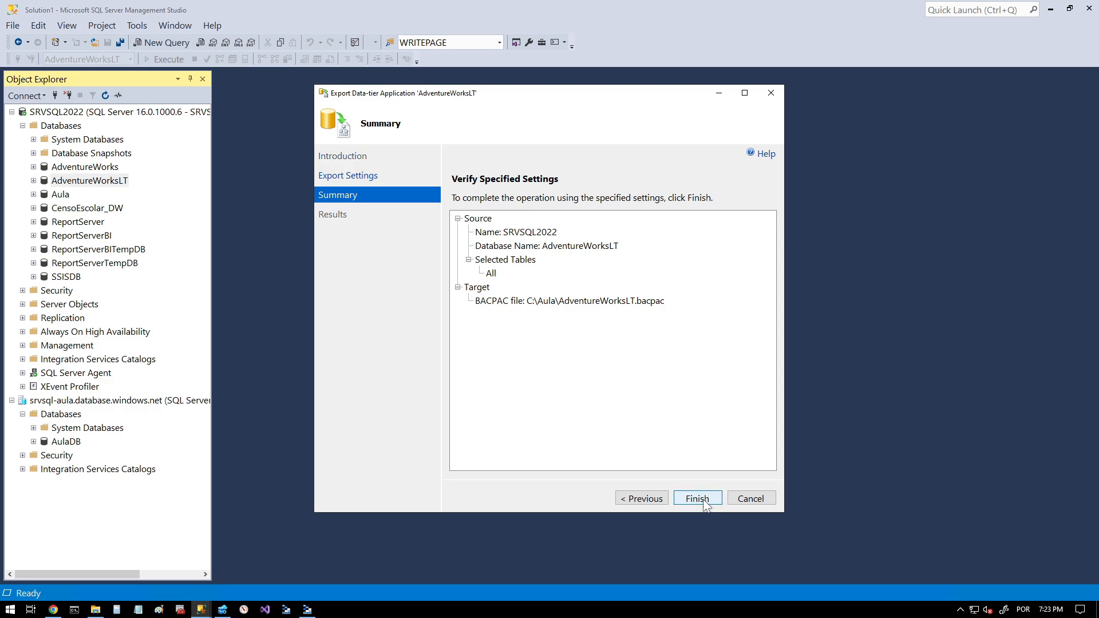
{"action": "left_click", "coordinate": [704, 501]}
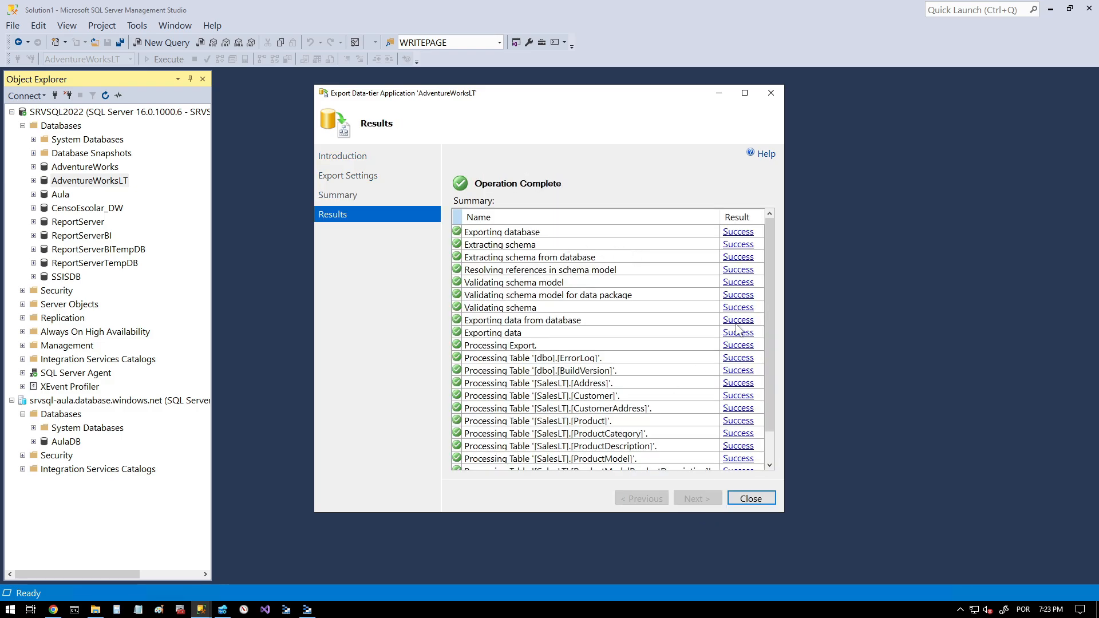
{"action": "left_click_drag", "start_coordinate": [768, 264], "coordinate": [769, 348]}
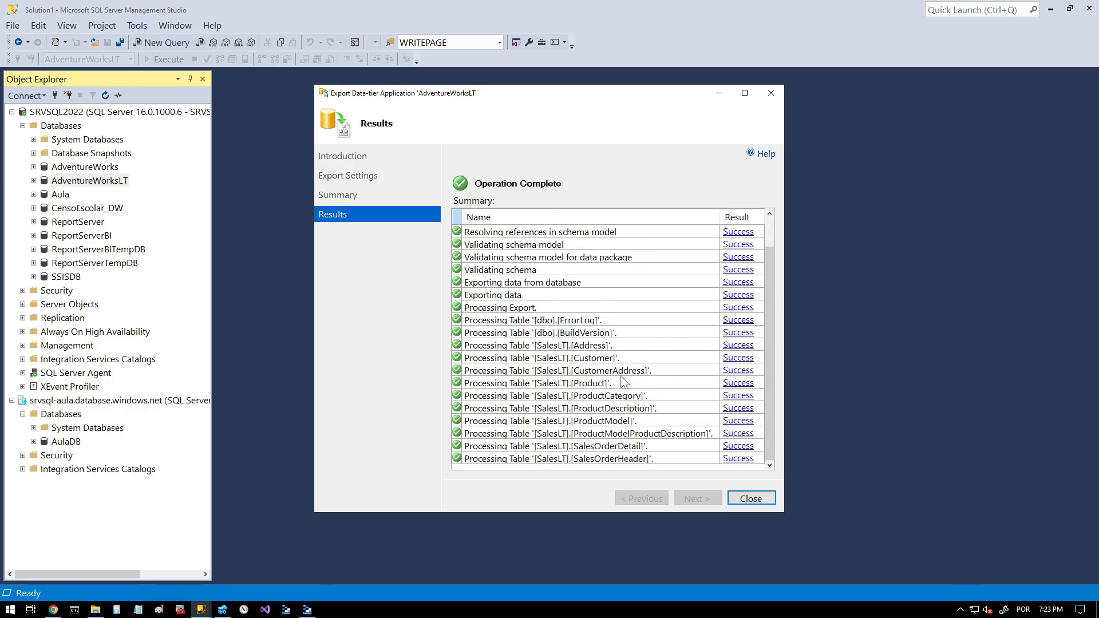
{"action": "left_click", "coordinate": [751, 499]}
{"action": "left_click", "coordinate": [97, 610]}
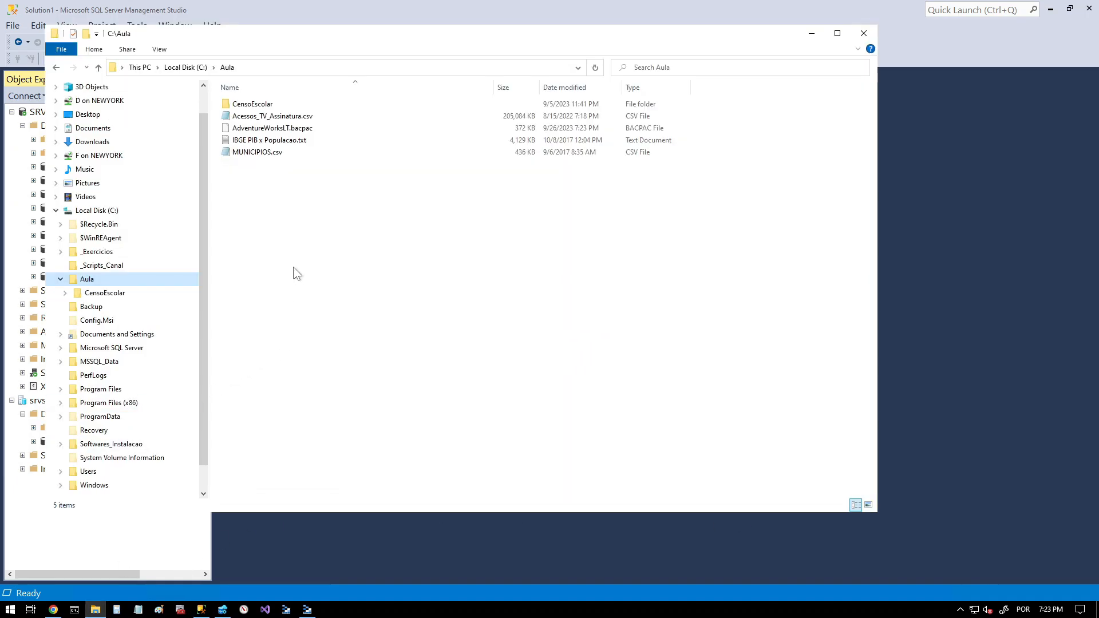
{"action": "left_click", "coordinate": [289, 128]}
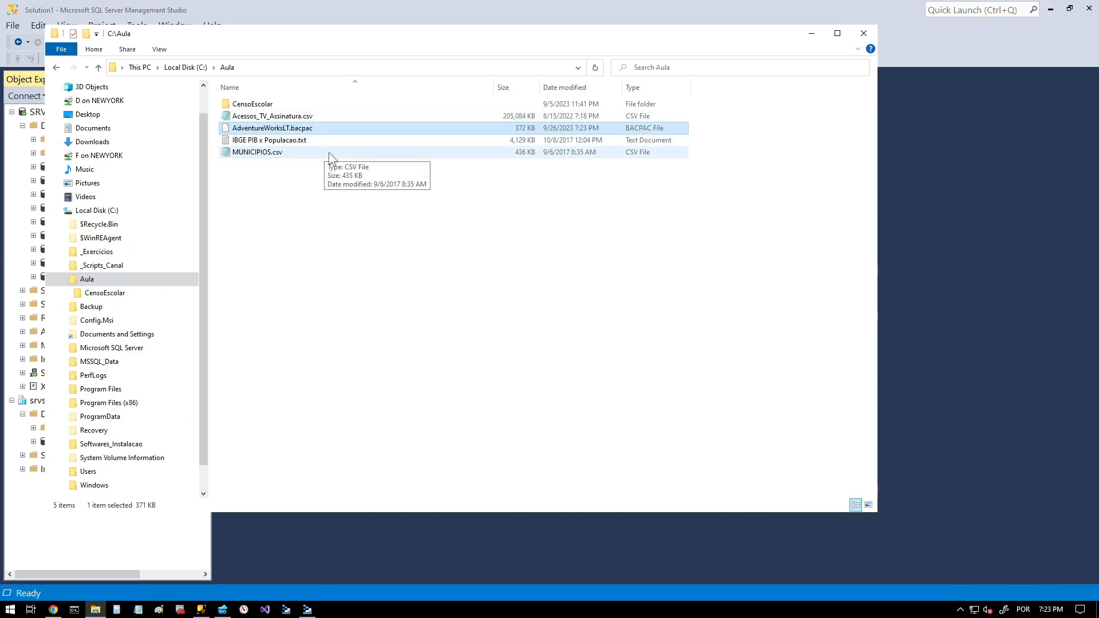
Step: Switch to Azure Storage Explorer and open the bacpac folder in the backup blob container of Data Lake Aula
{"action": "left_click", "coordinate": [309, 609]}
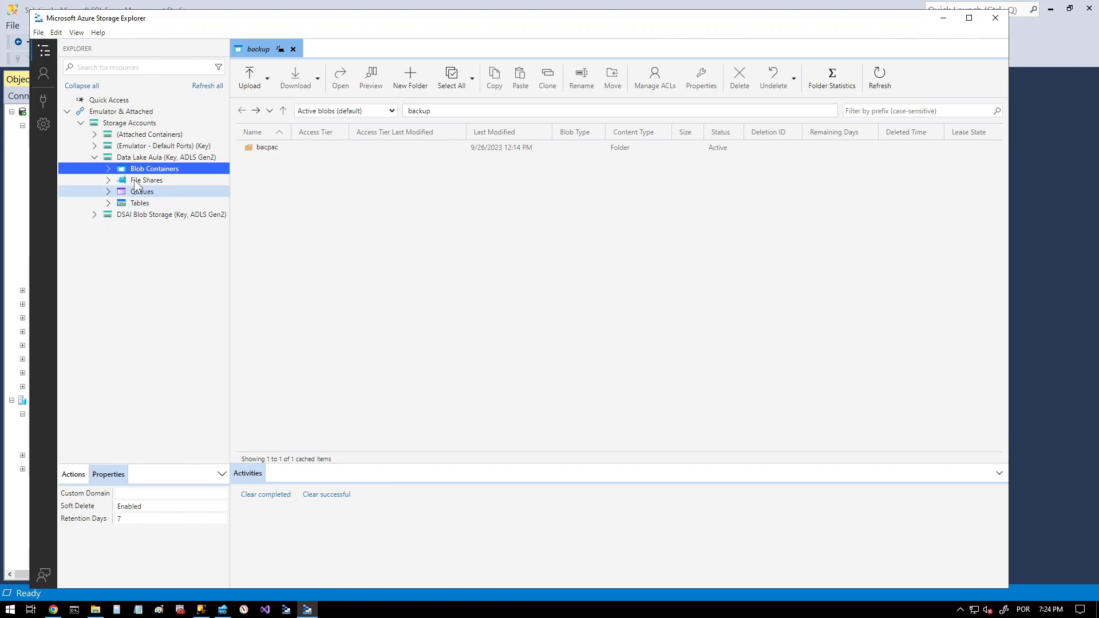
{"action": "left_click", "coordinate": [108, 169]}
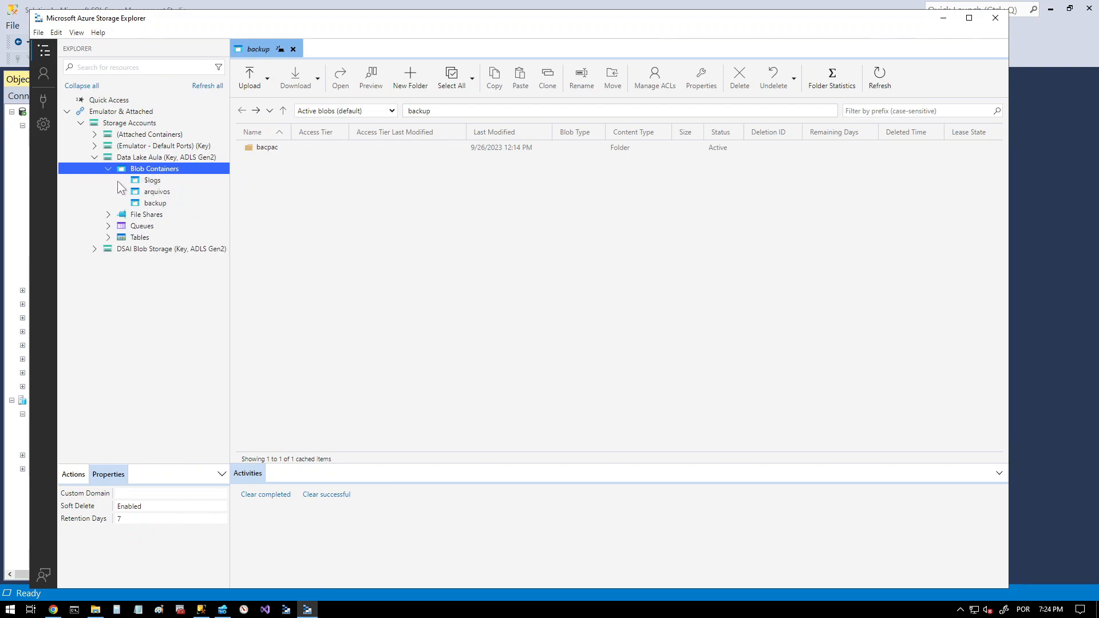
{"action": "left_click", "coordinate": [153, 204]}
{"action": "left_click", "coordinate": [263, 148]}
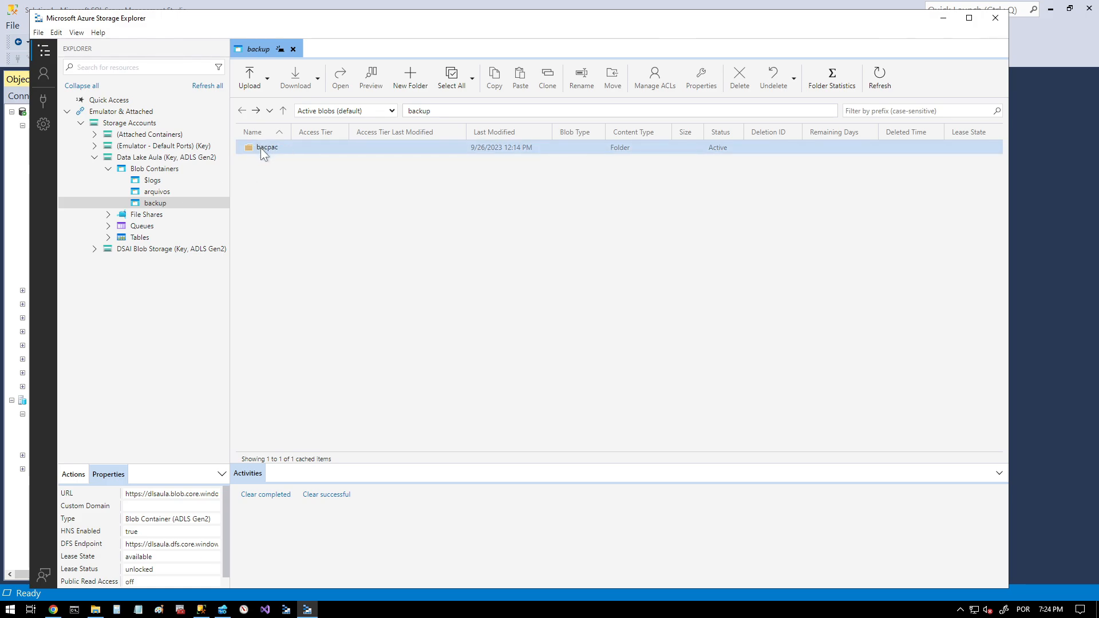
{"action": "double_click", "coordinate": [261, 149]}
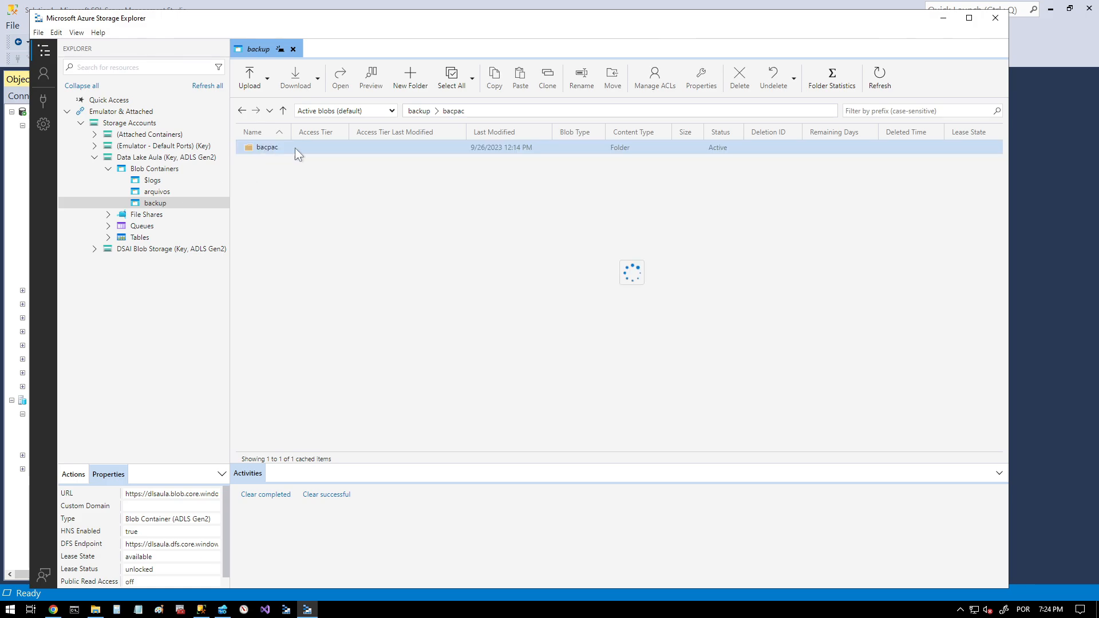
Step: Upload C:\Aula\AdventureWorksLT.bacpac as a block blob to the /bacpac/ directory
{"action": "left_click", "coordinate": [249, 72]}
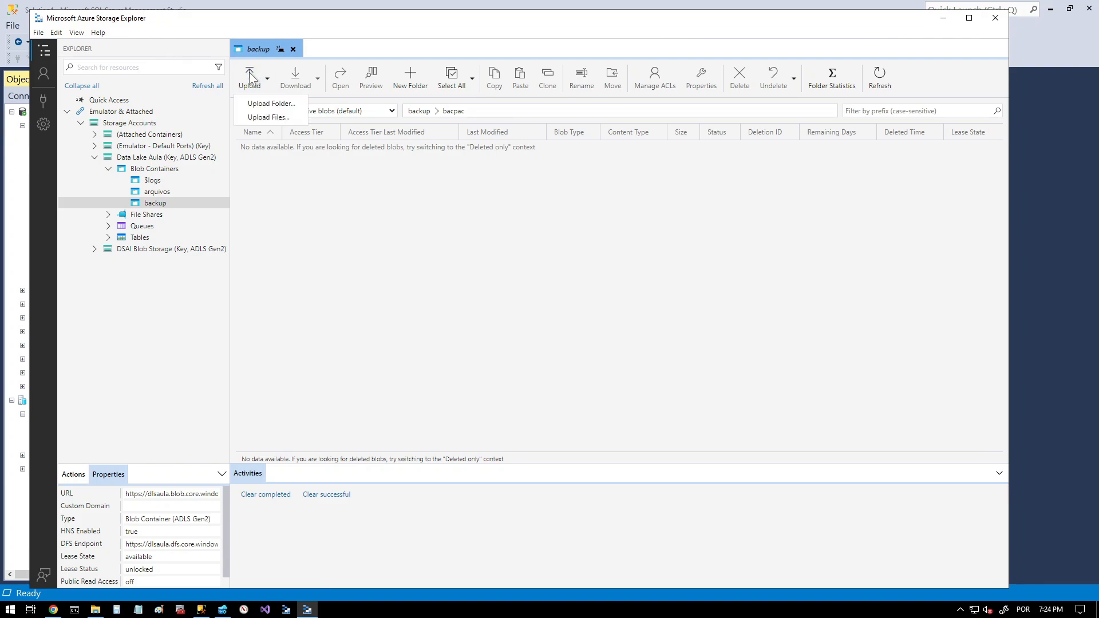
{"action": "left_click", "coordinate": [276, 119]}
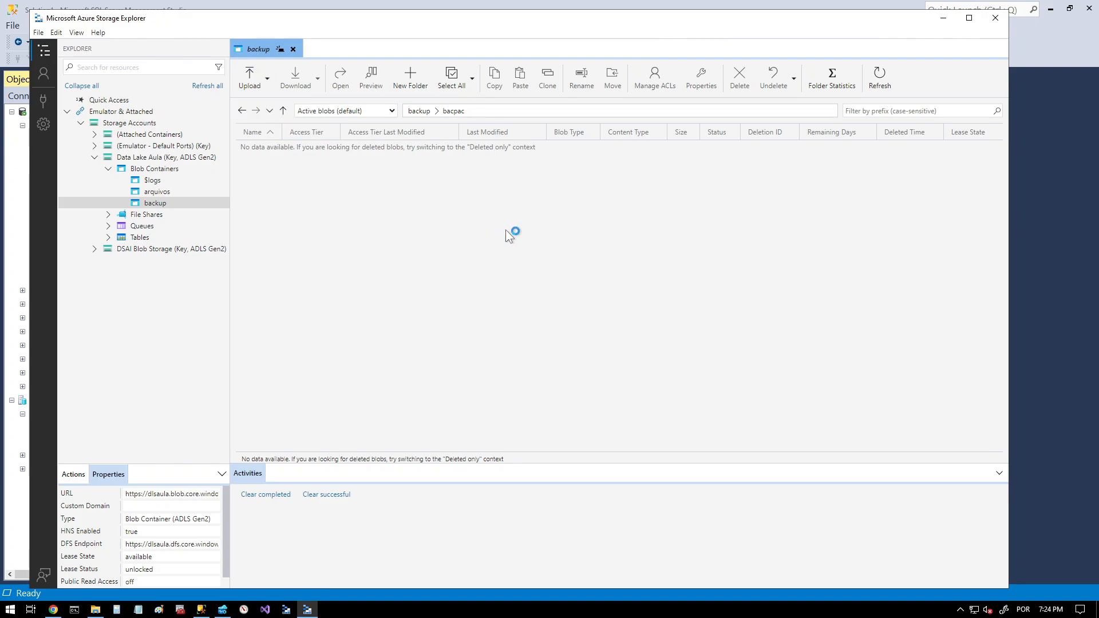
{"action": "left_click", "coordinate": [640, 261]}
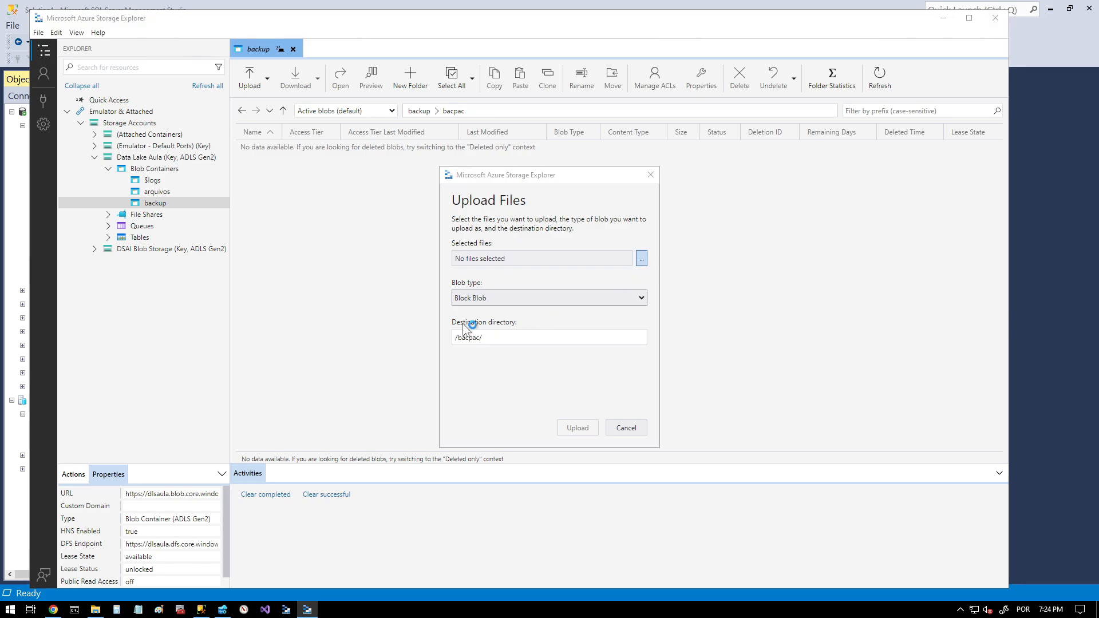
{"action": "left_click", "coordinate": [490, 416]}
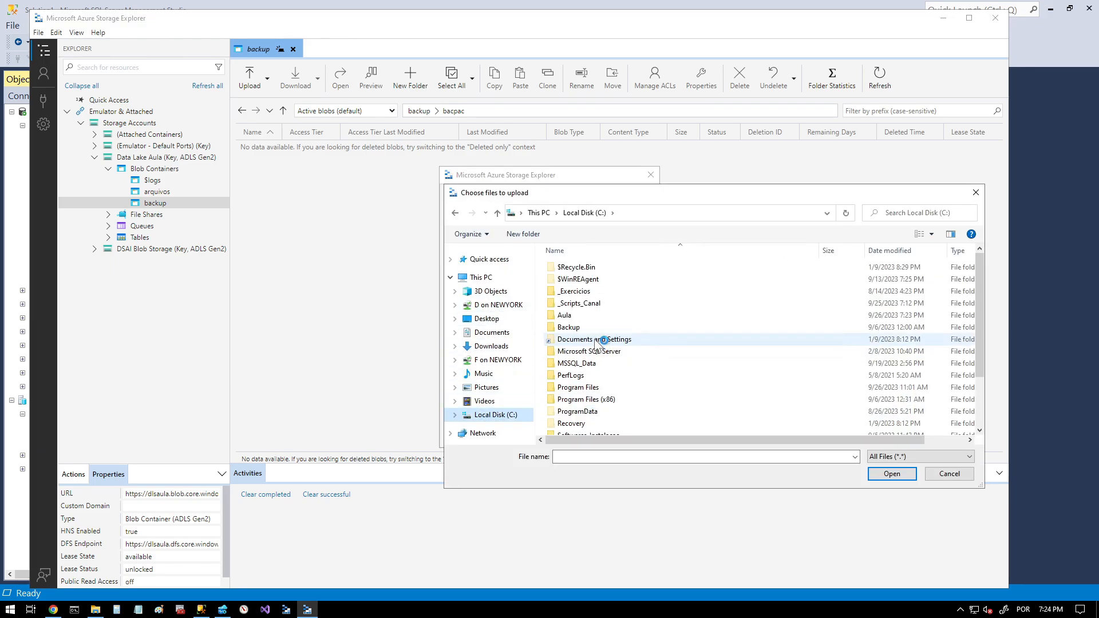
{"action": "double_click", "coordinate": [578, 316]}
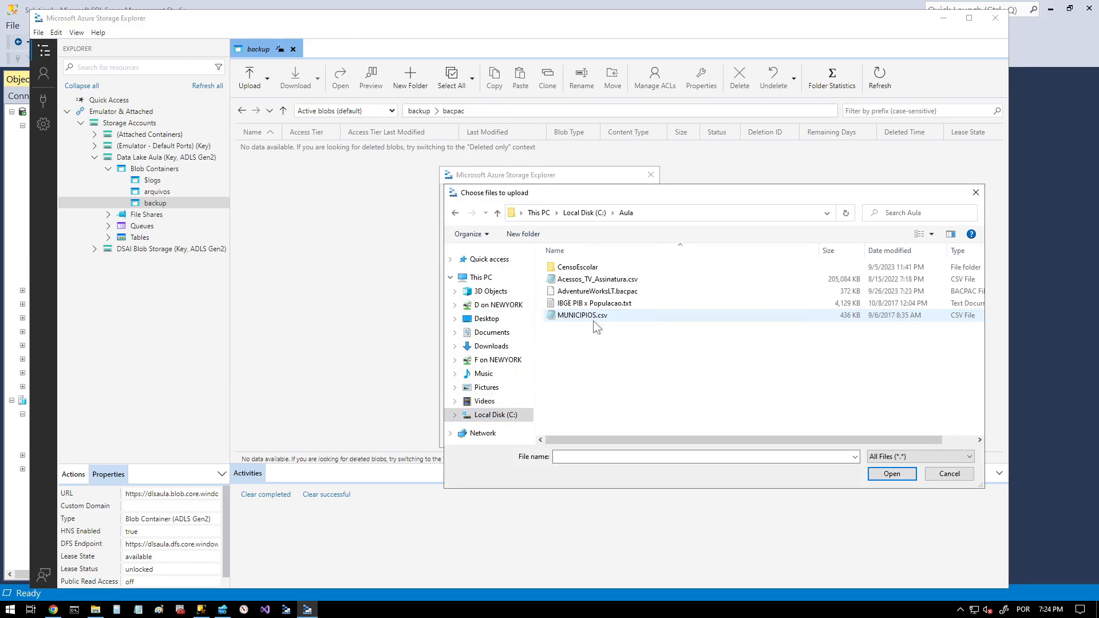
{"action": "left_click", "coordinate": [578, 291]}
{"action": "left_click", "coordinate": [894, 474]}
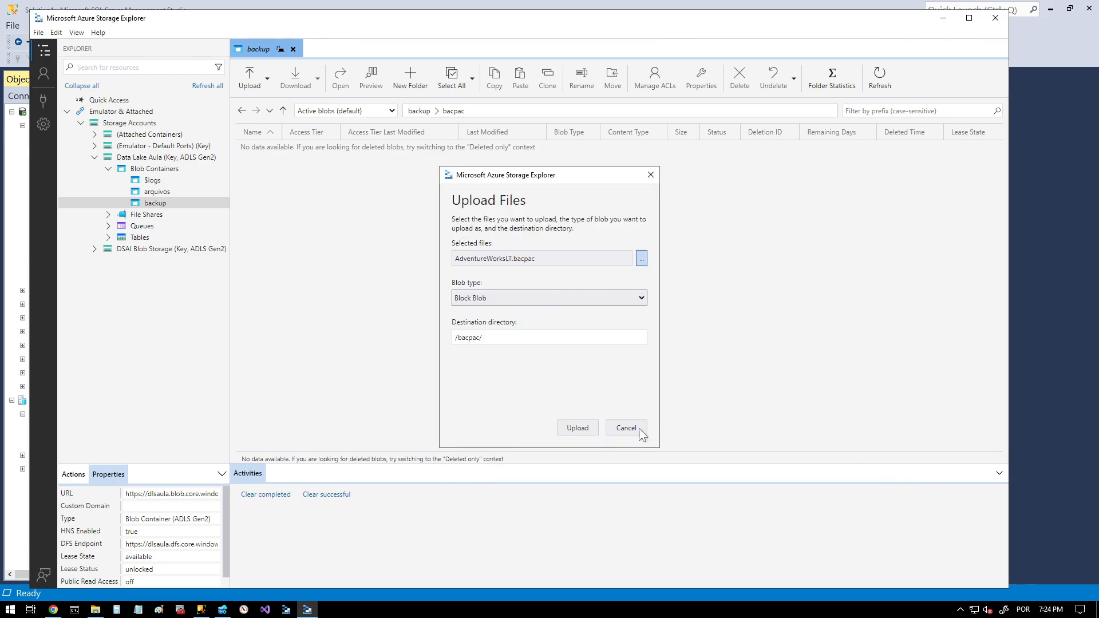
{"action": "left_click", "coordinate": [566, 428]}
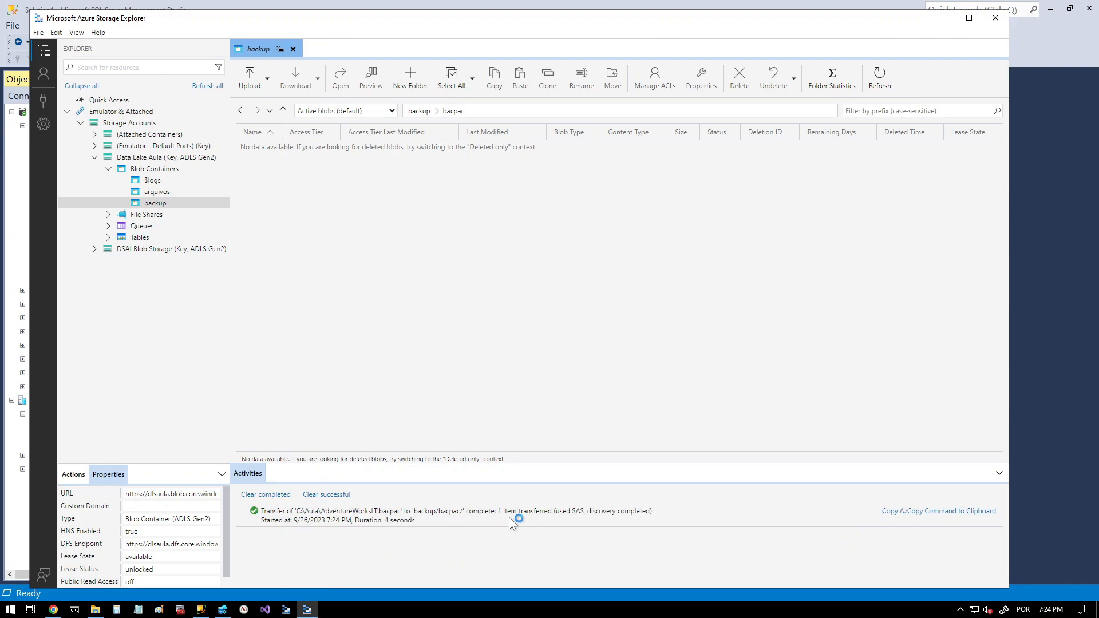
Step: Switch to the Azure portal in Chrome and open the srvsql-aula SQL server in the grp-aula resource group
{"action": "left_click", "coordinate": [53, 610]}
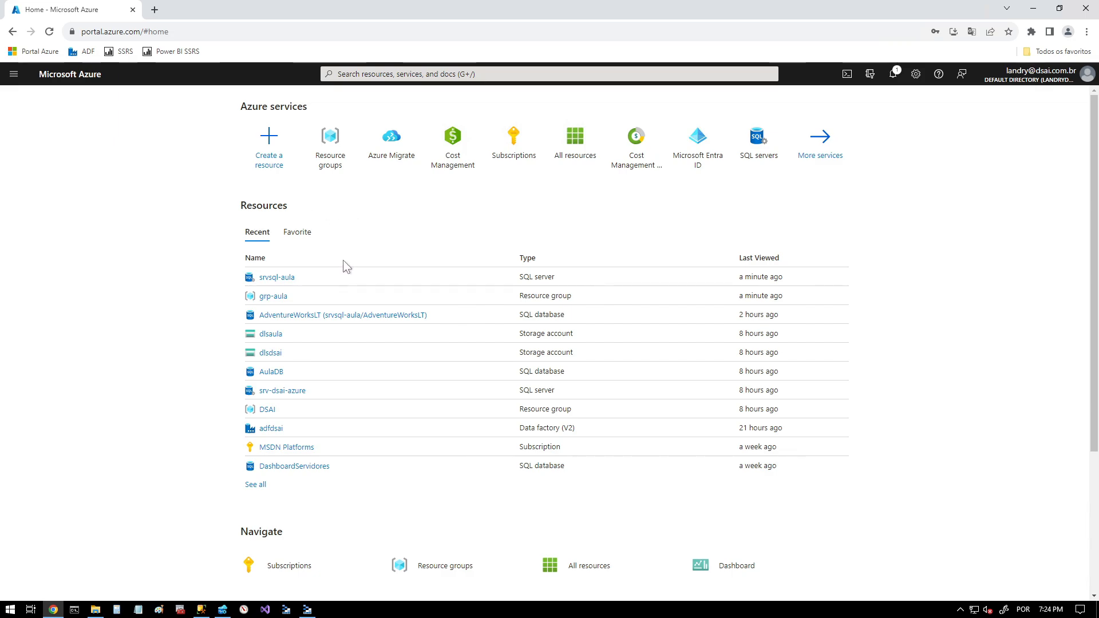
{"action": "left_click", "coordinate": [340, 172]}
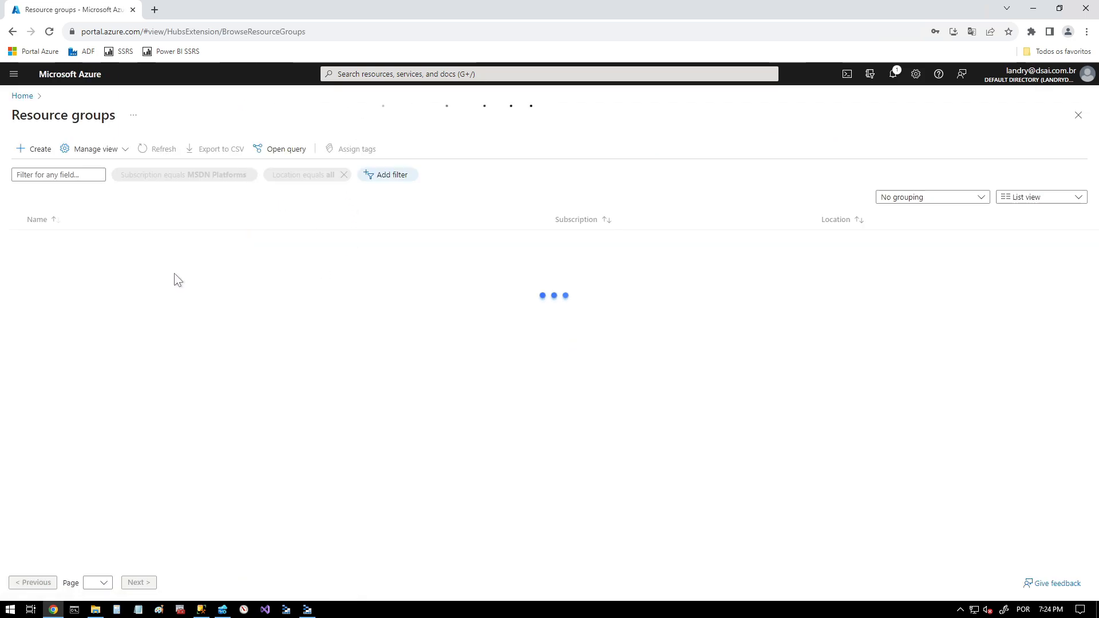
{"action": "left_click", "coordinate": [55, 259]}
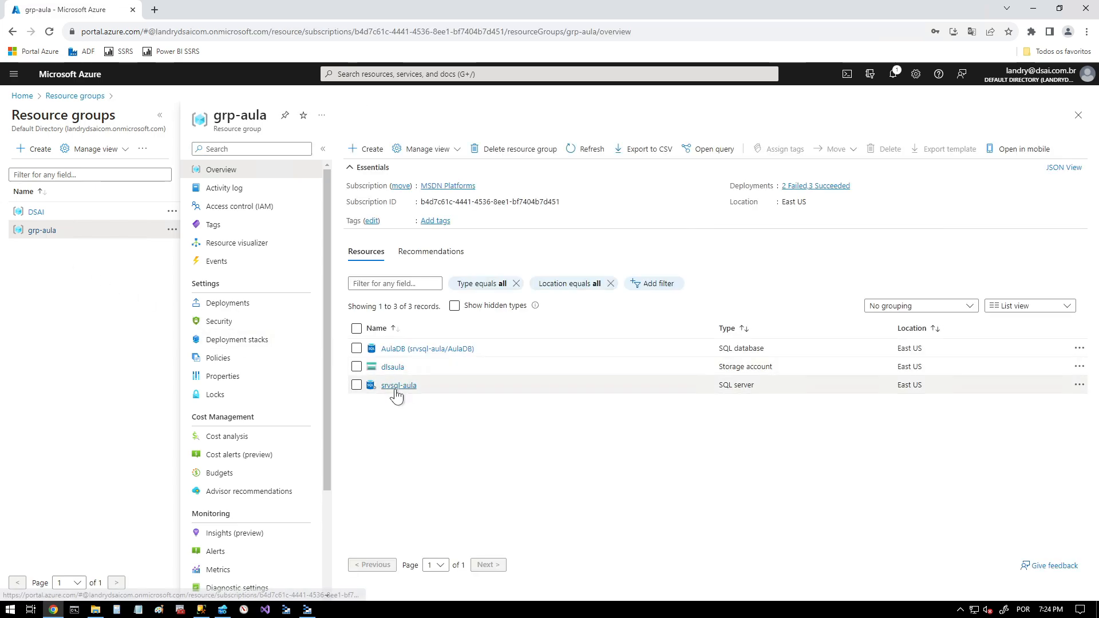
{"action": "left_click", "coordinate": [395, 388]}
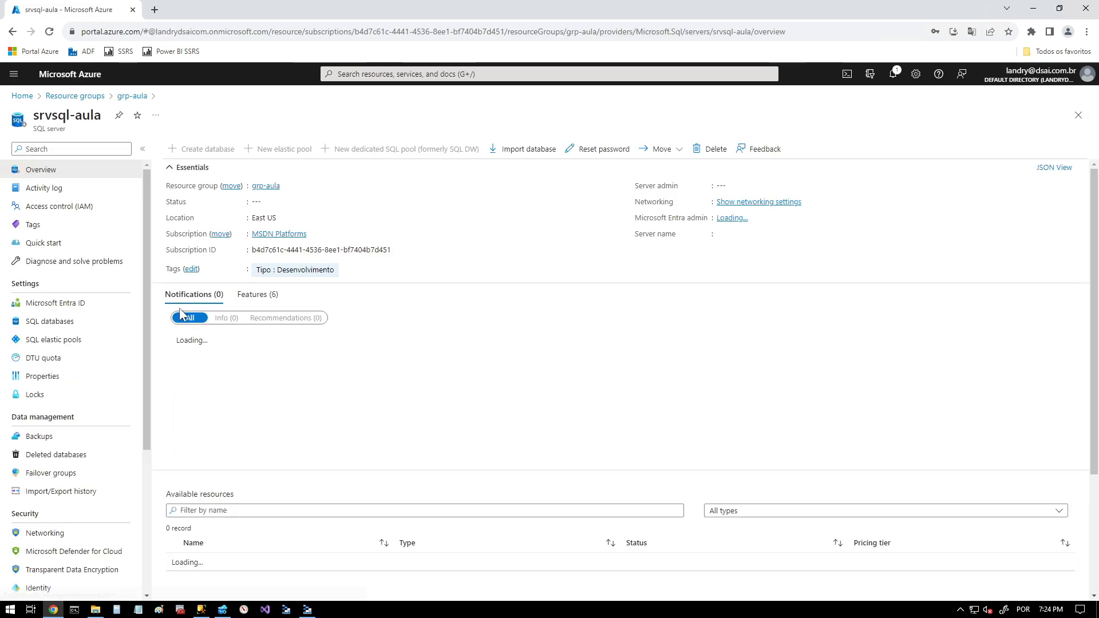
Step: Check which SQL databases exist on srvsql-aula and return to the server overview
{"action": "left_click", "coordinate": [46, 323]}
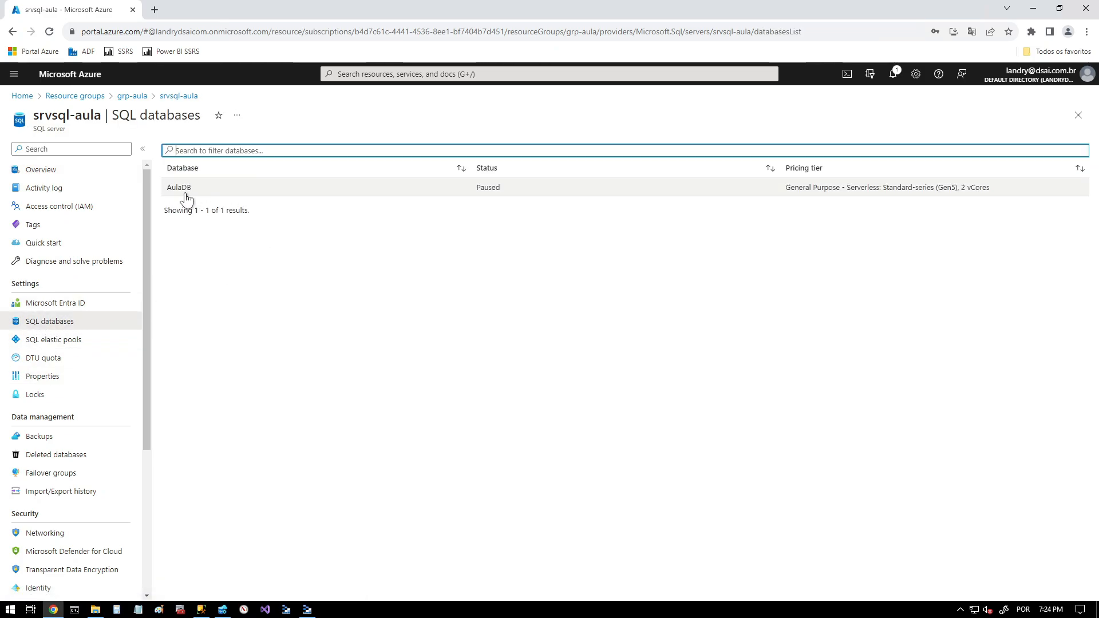
{"action": "left_click", "coordinate": [37, 169]}
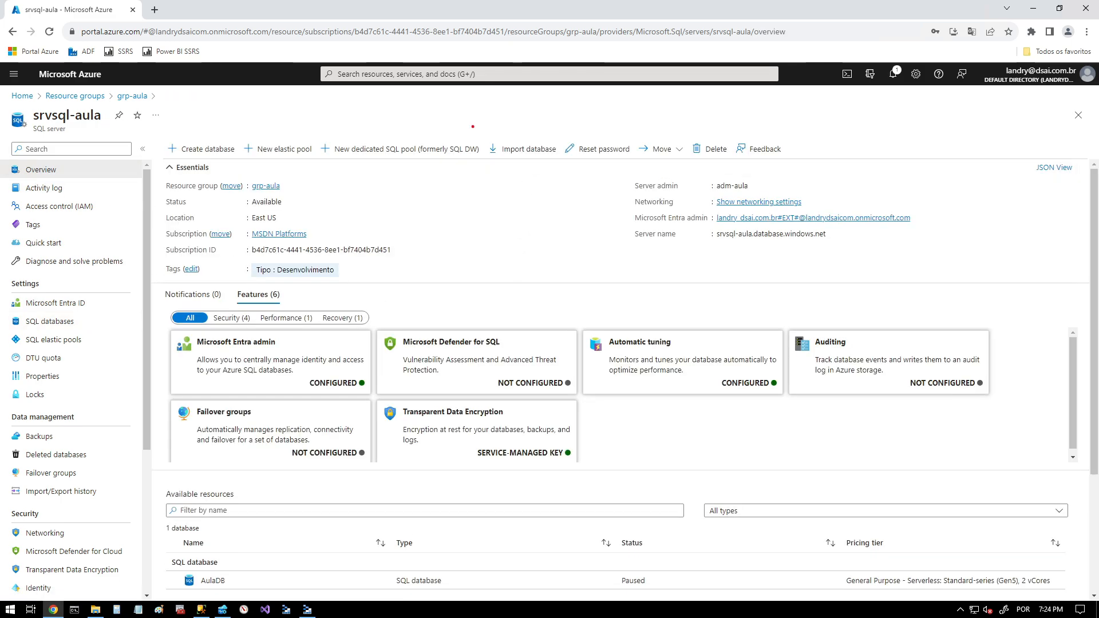
{"action": "left_click_drag", "start_coordinate": [479, 130], "coordinate": [564, 165]}
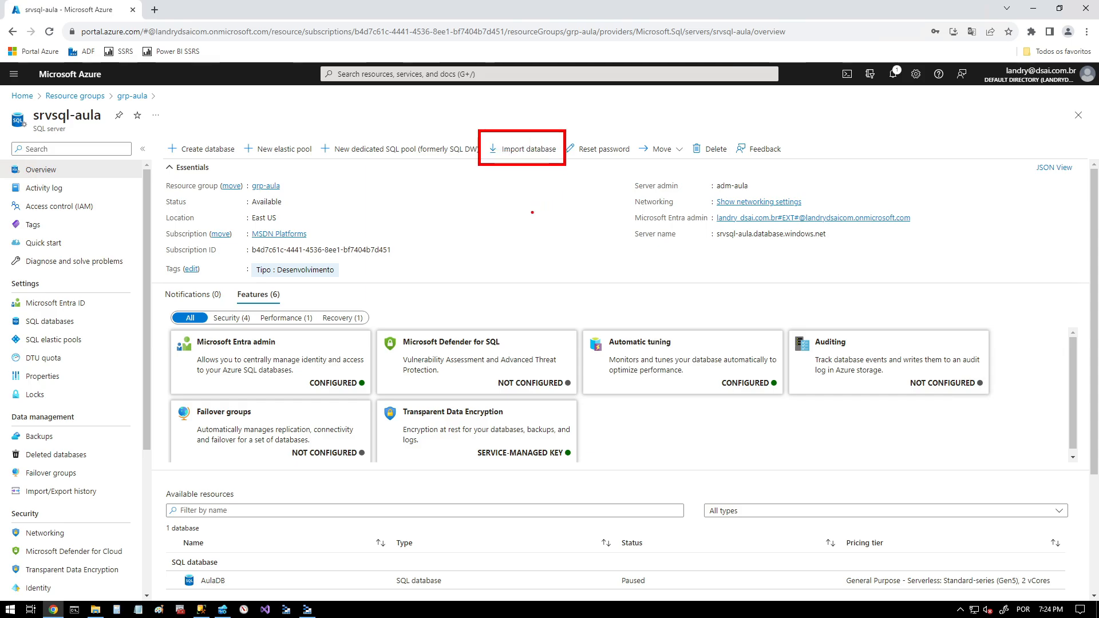
{"action": "key", "text": "Escape"}
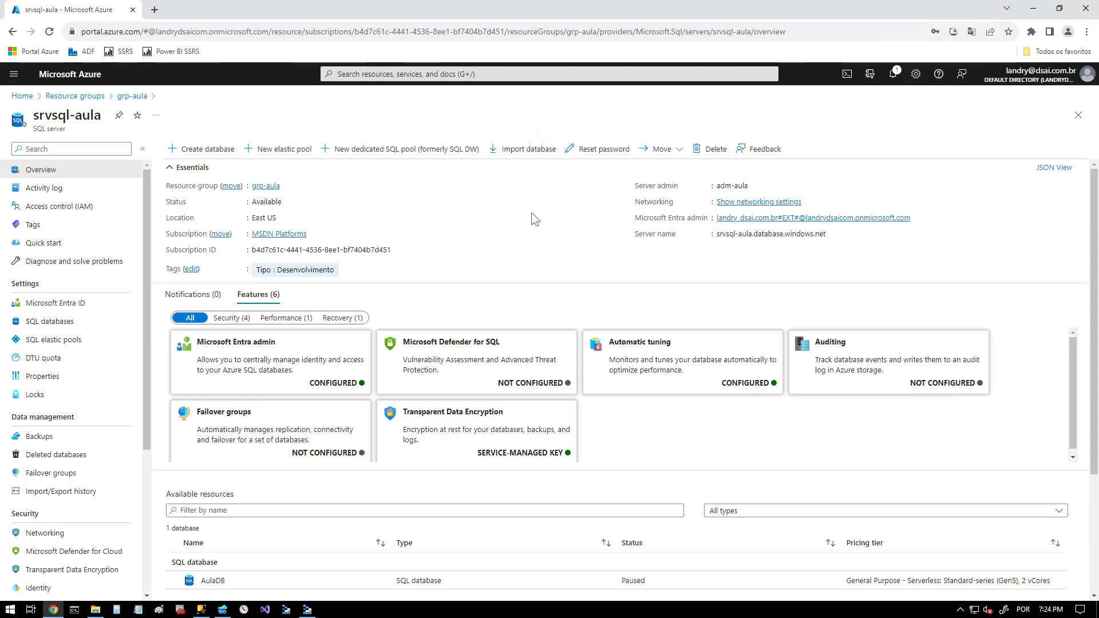
Step: Start a database import on srvsql-aula, choosing AdventureWorksLT.bacpac from the bacpac folder of the backup container in dlsaula as the source
{"action": "left_click", "coordinate": [520, 151]}
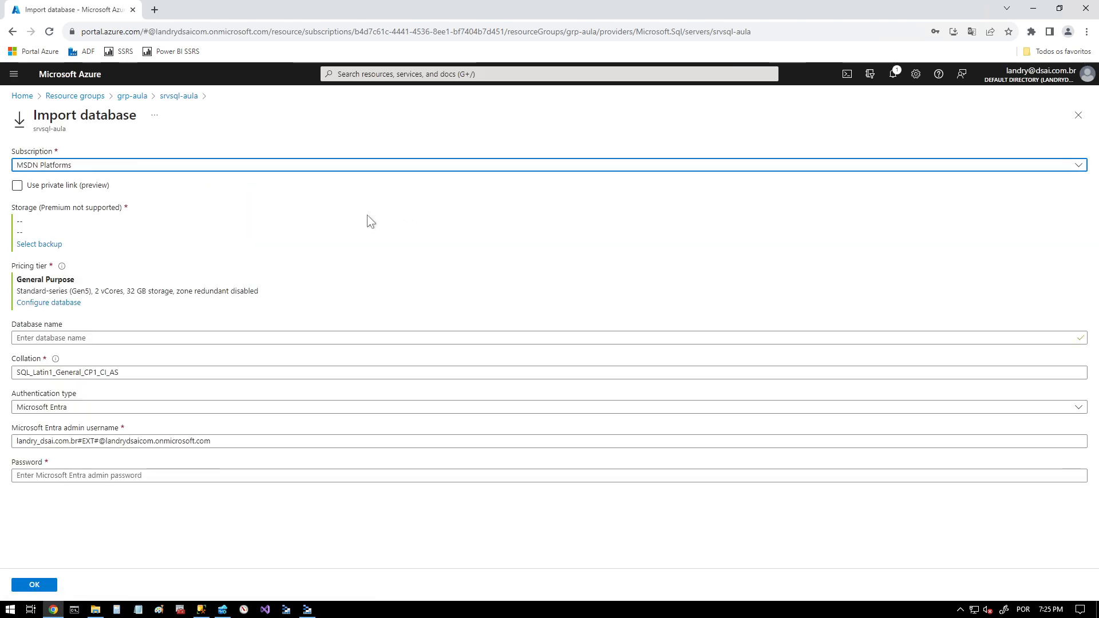
{"action": "left_click", "coordinate": [50, 245]}
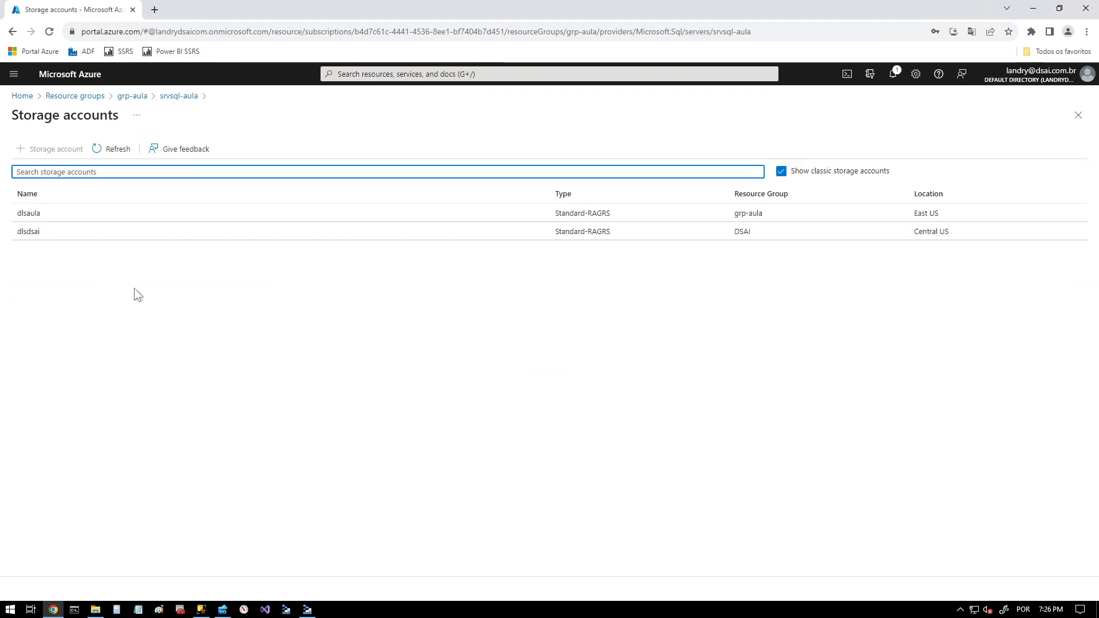
{"action": "left_click", "coordinate": [29, 214]}
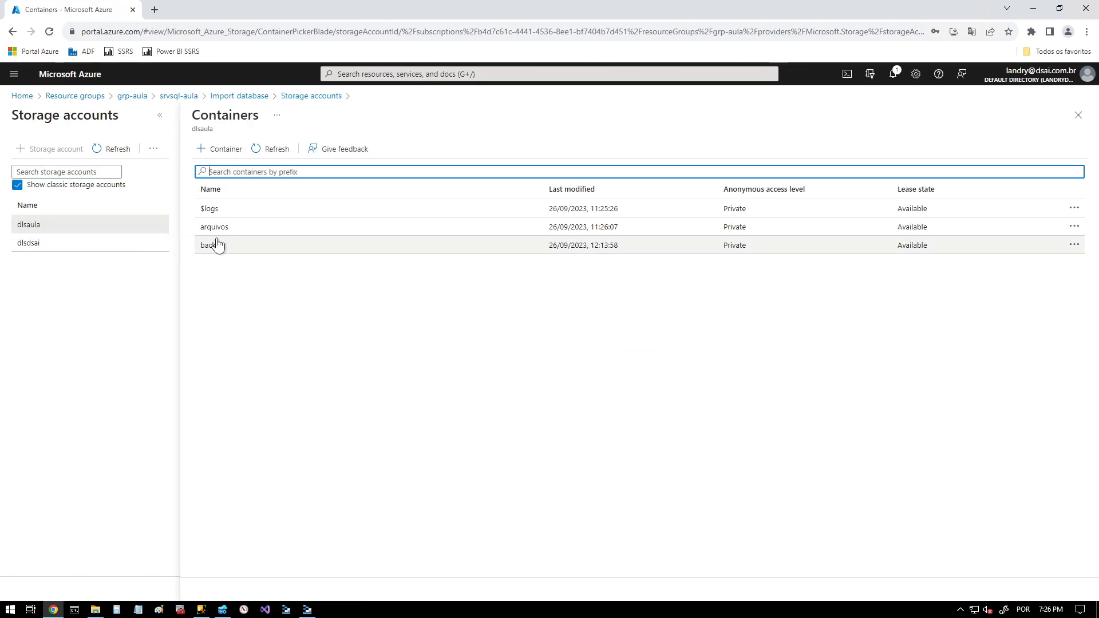
{"action": "left_click", "coordinate": [216, 246]}
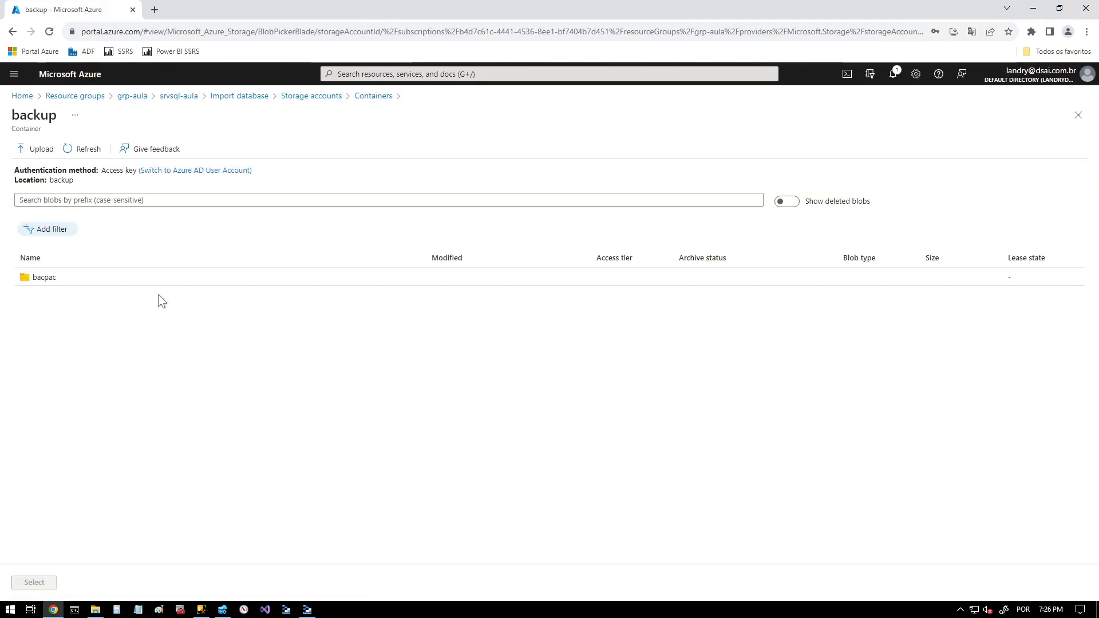
{"action": "left_click", "coordinate": [46, 279]}
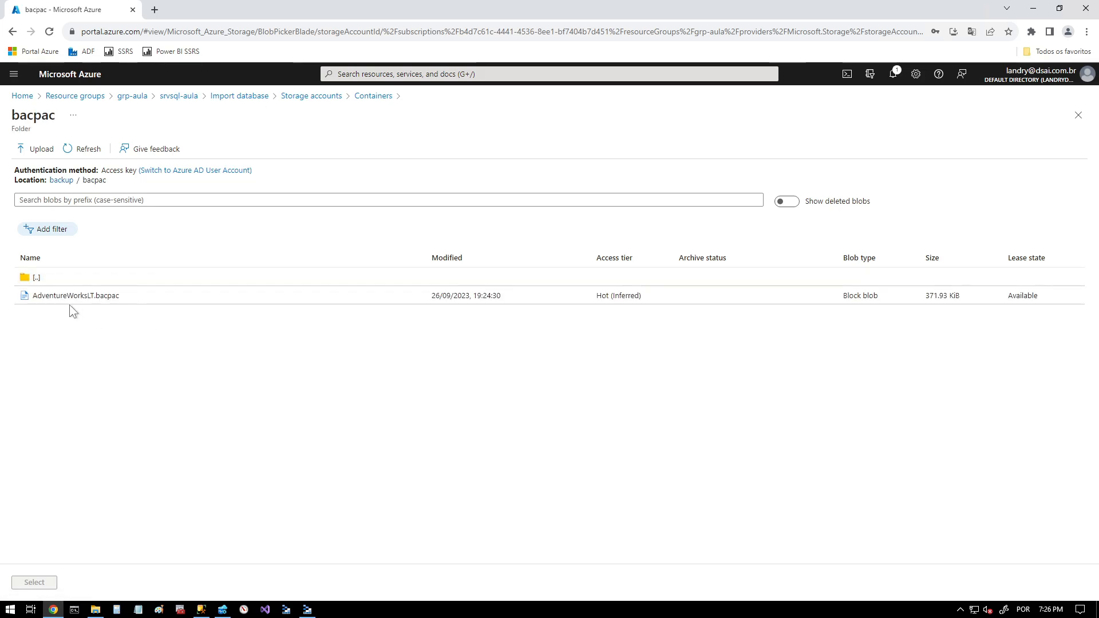
{"action": "left_click", "coordinate": [71, 297]}
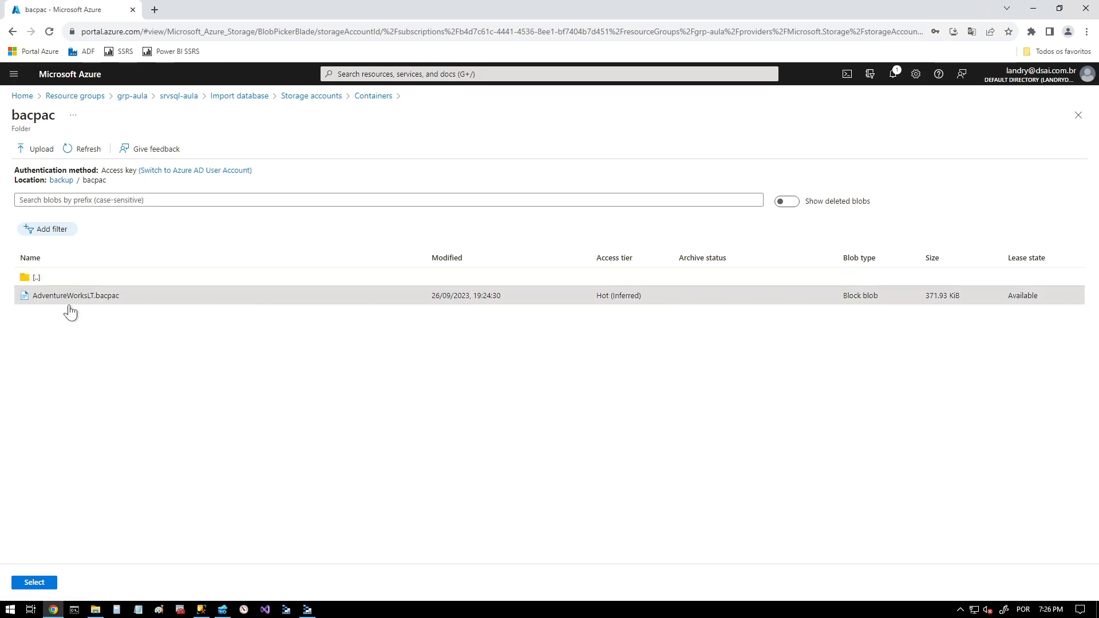
{"action": "left_click", "coordinate": [45, 585]}
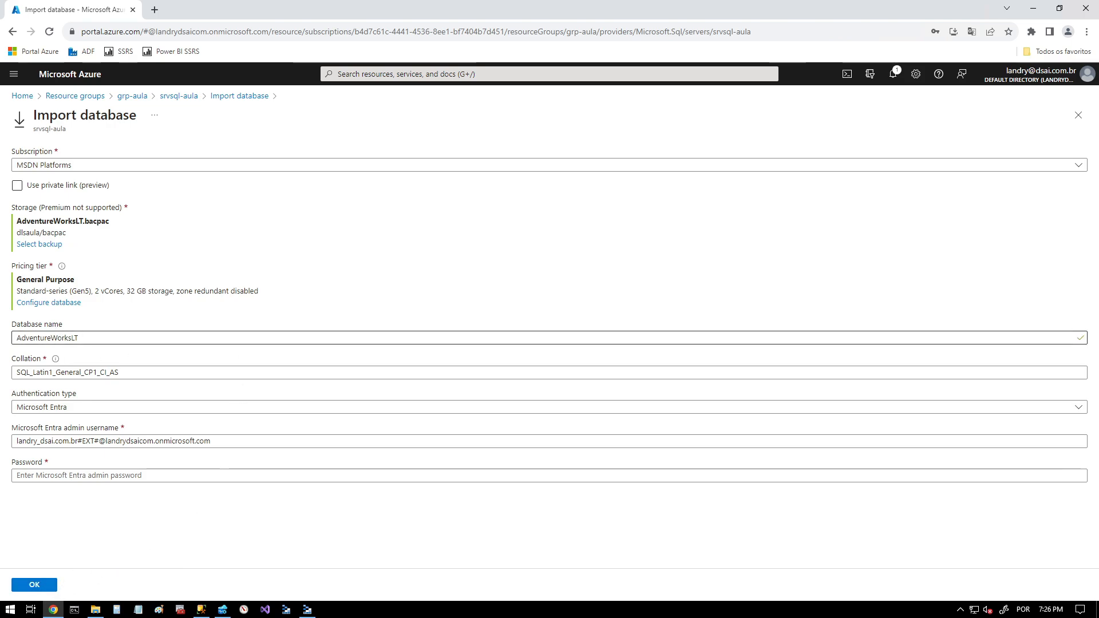
Step: Set the import to SQL Server authentication with admin login adm-aula, enter the server password, and submit the AdventureWorksLT import
{"action": "left_click_drag", "start_coordinate": [80, 338], "coordinate": [11, 343]}
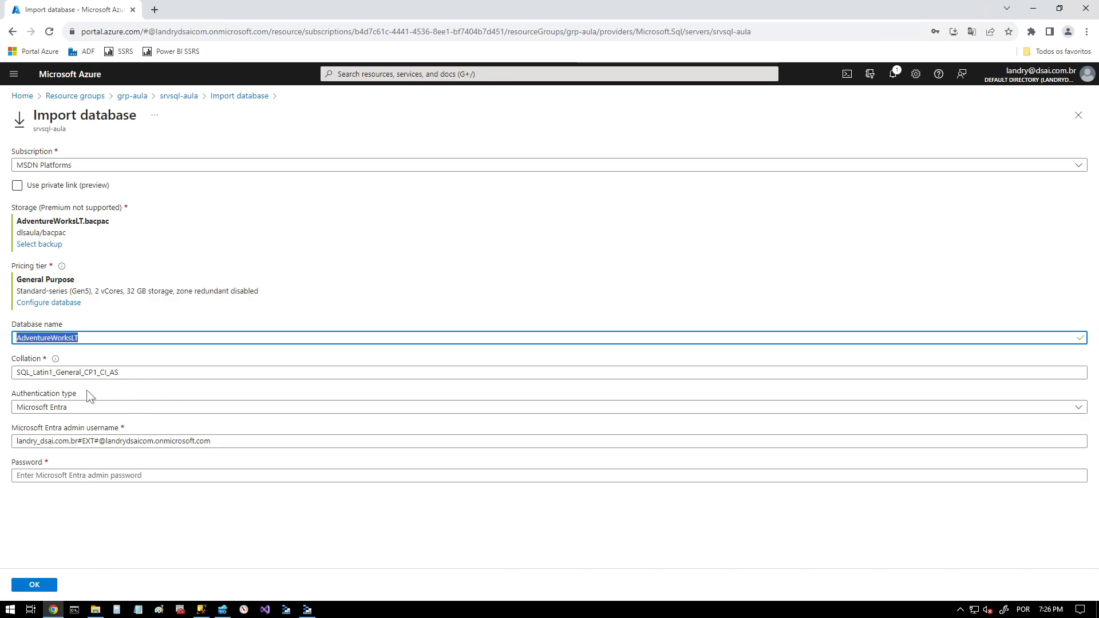
{"action": "left_click", "coordinate": [85, 408]}
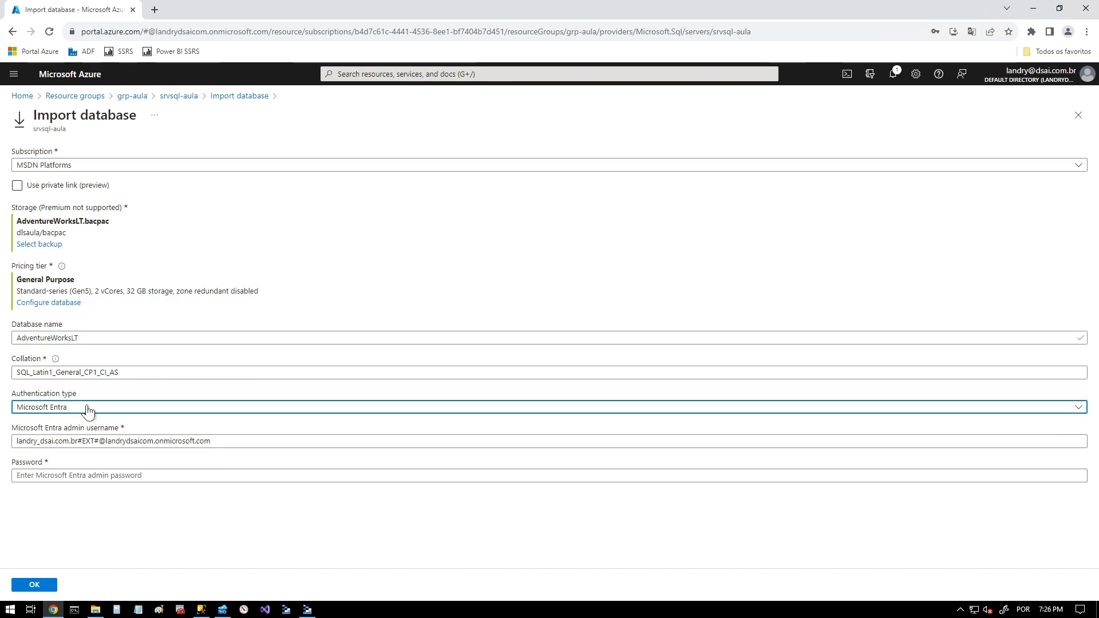
{"action": "left_click", "coordinate": [43, 427]}
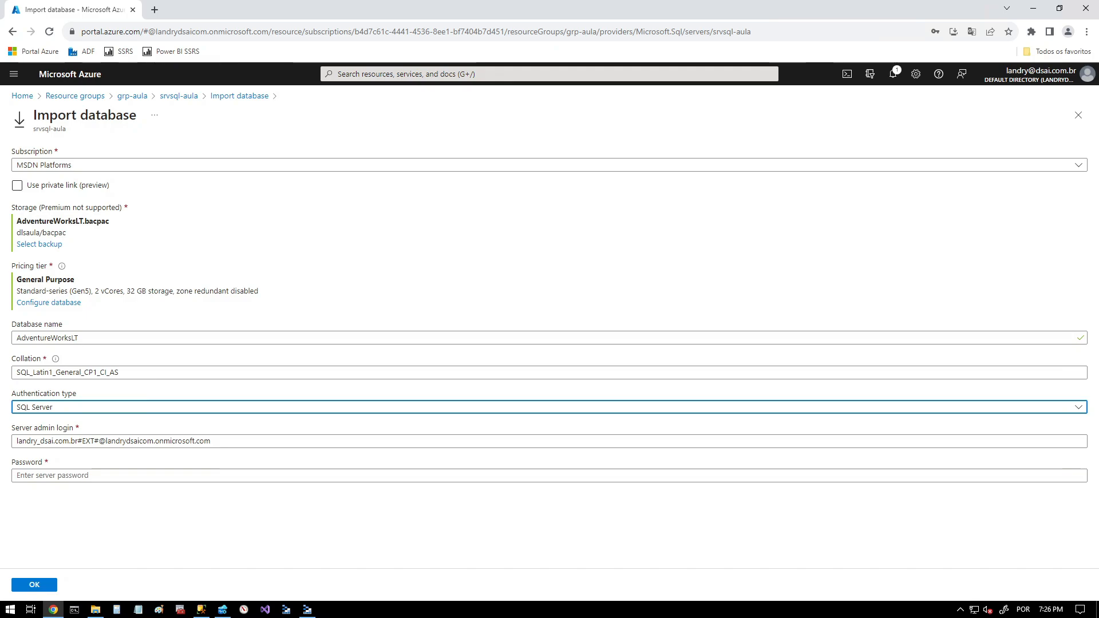
{"action": "left_click", "coordinate": [226, 440]}
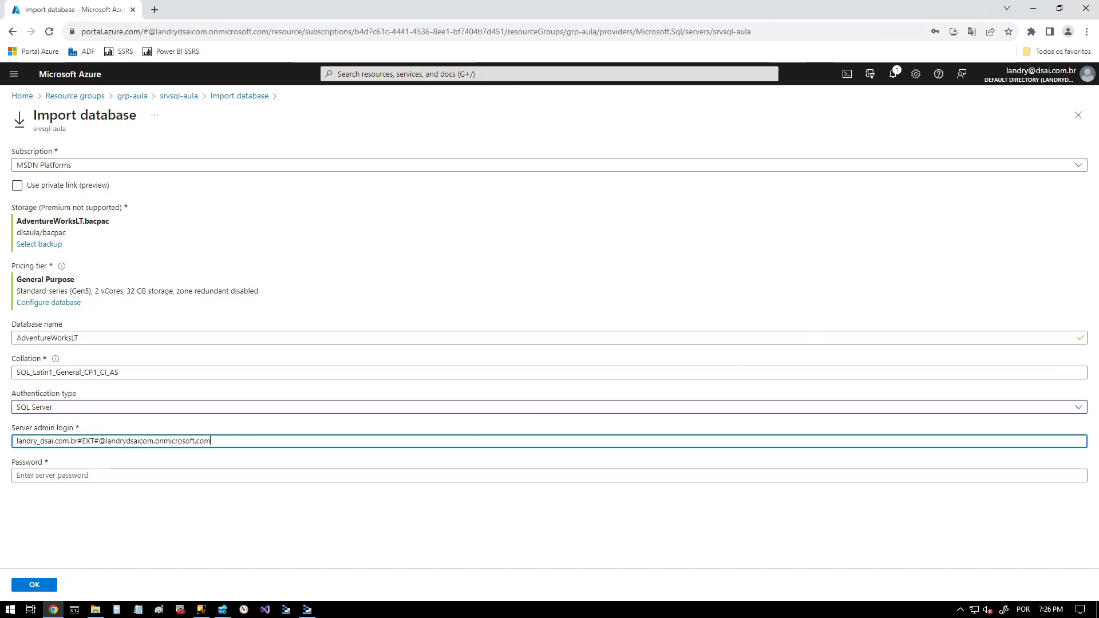
{"action": "left_click_drag", "start_coordinate": [211, 441], "coordinate": [2, 448]}
{"action": "type", "text": "adm-aula"}
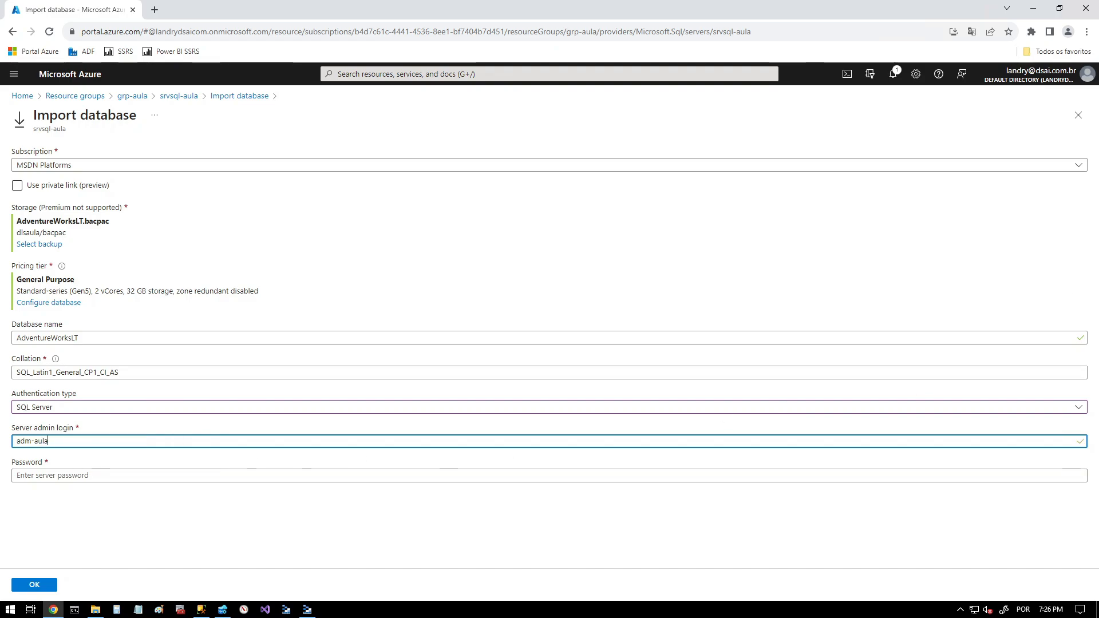
{"action": "key", "text": "Tab"}
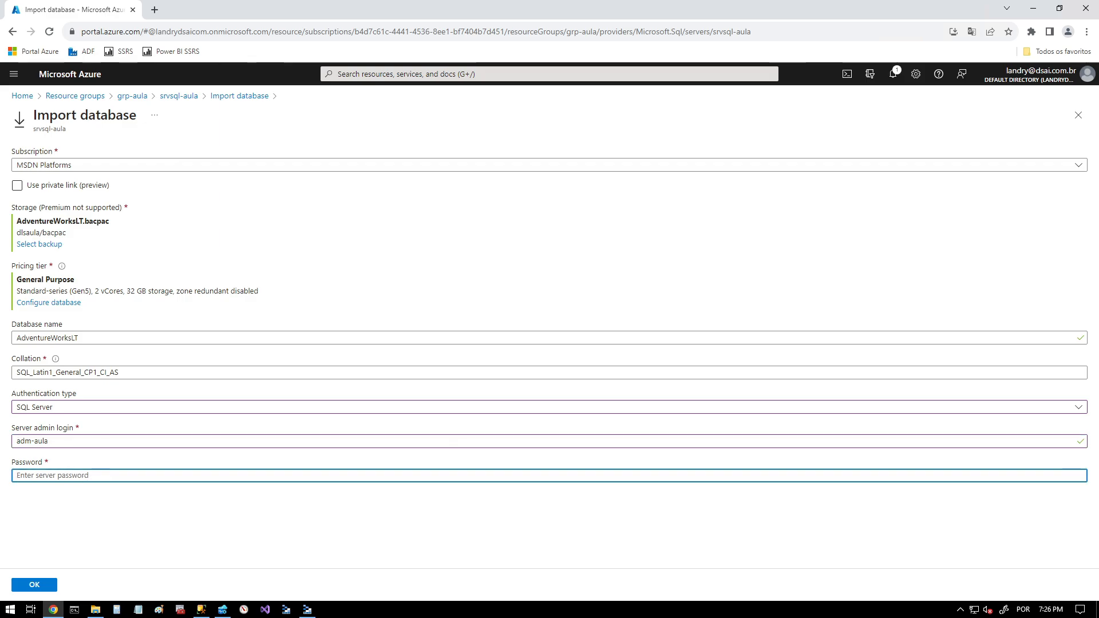
{"action": "key", "text": "ctrl+v"}
{"action": "left_click", "coordinate": [35, 585]}
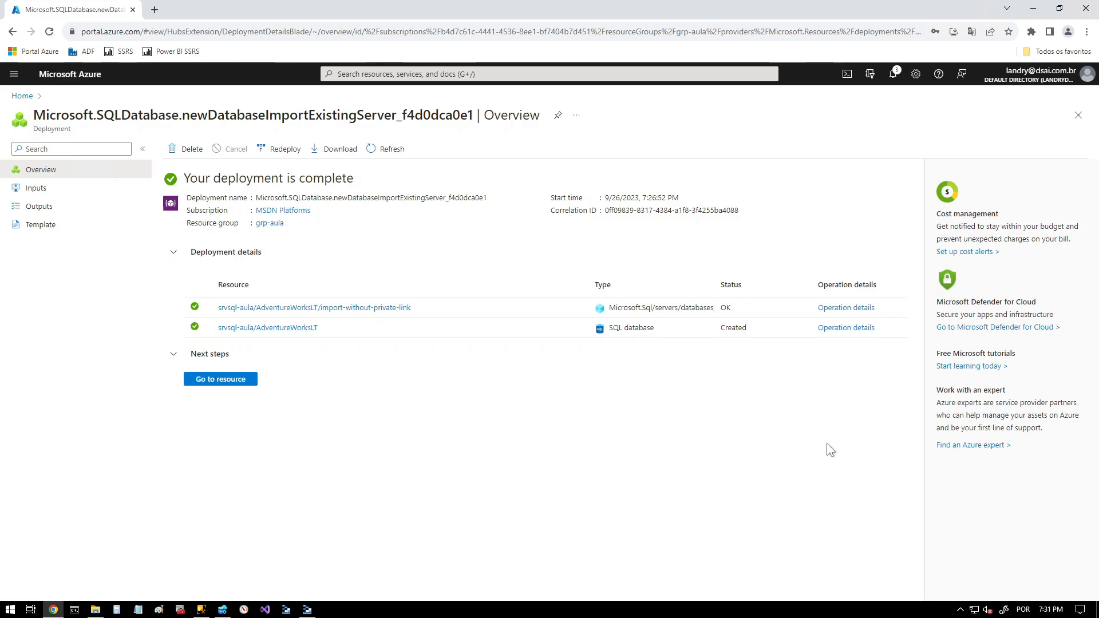
Step: Return to the portal home, open the srvsql-aula server and view its list of SQL databases
{"action": "left_click", "coordinate": [22, 96]}
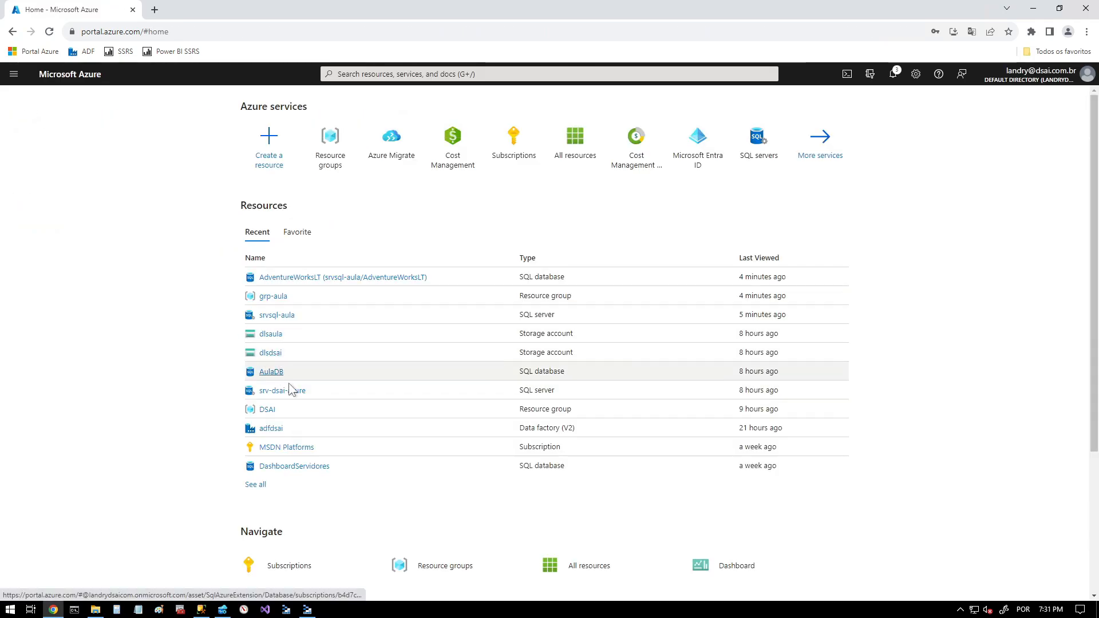
{"action": "left_click", "coordinate": [270, 316]}
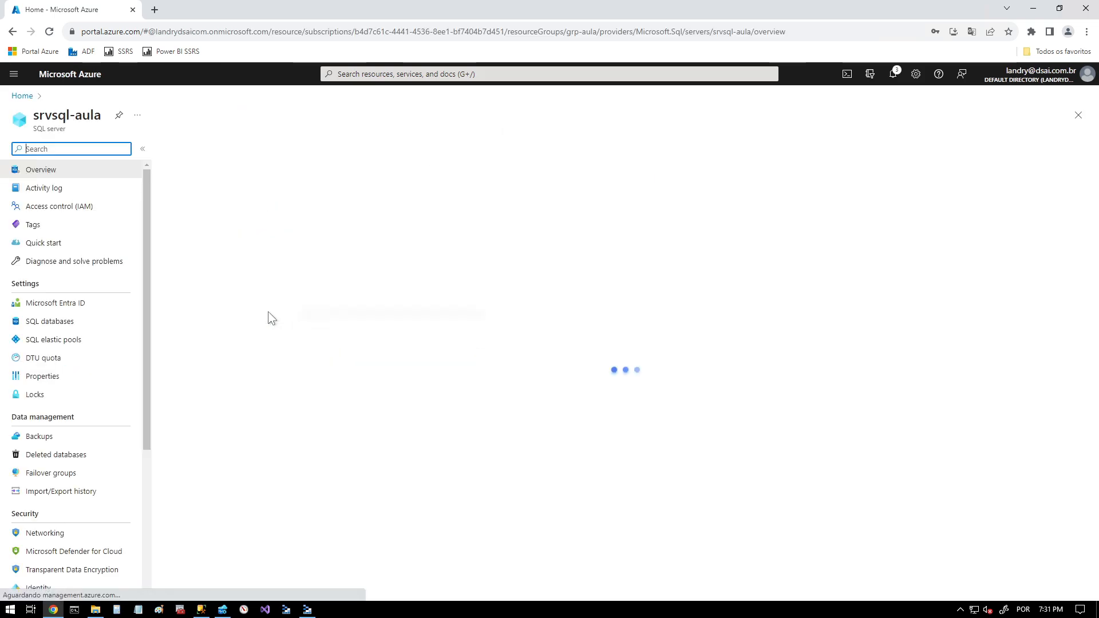
{"action": "left_click", "coordinate": [50, 321]}
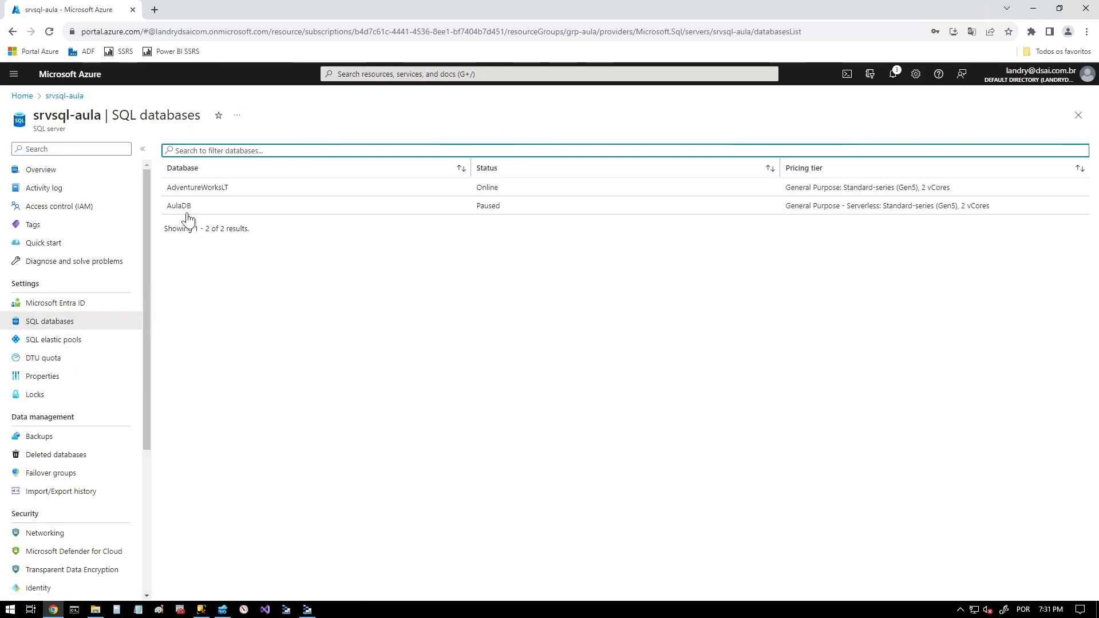
Step: Switch to SQL Server Management Studio, refresh the databases of srvsql-aula.database.windows.net and expand the tables of its AdventureWorksLT database
{"action": "left_click", "coordinate": [201, 610]}
{"action": "right_click", "coordinate": [49, 419]}
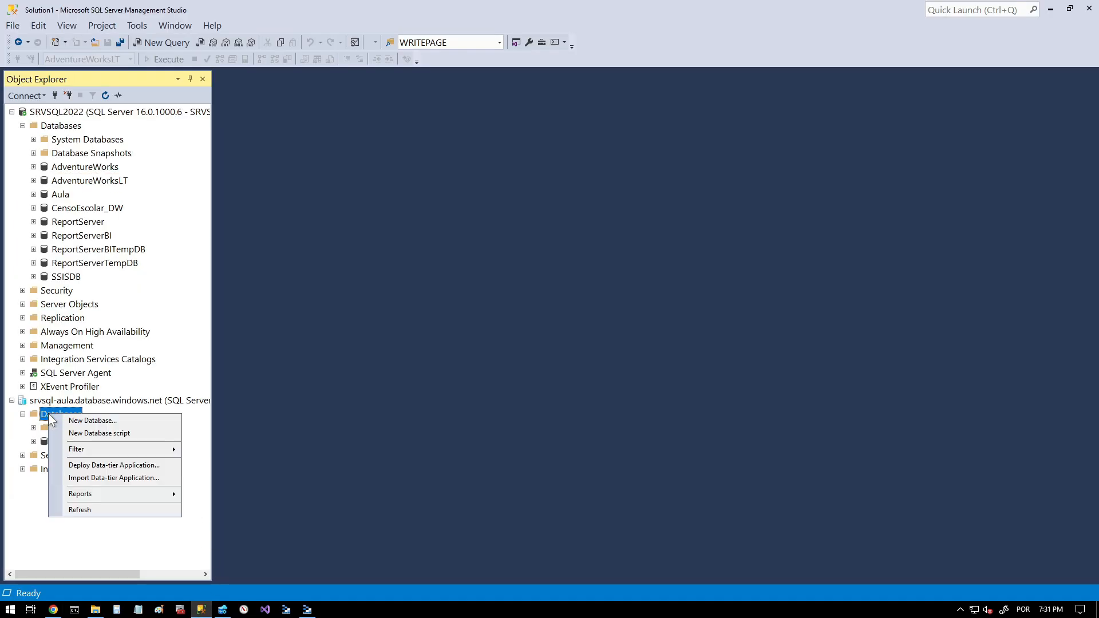
{"action": "left_click", "coordinate": [101, 509]}
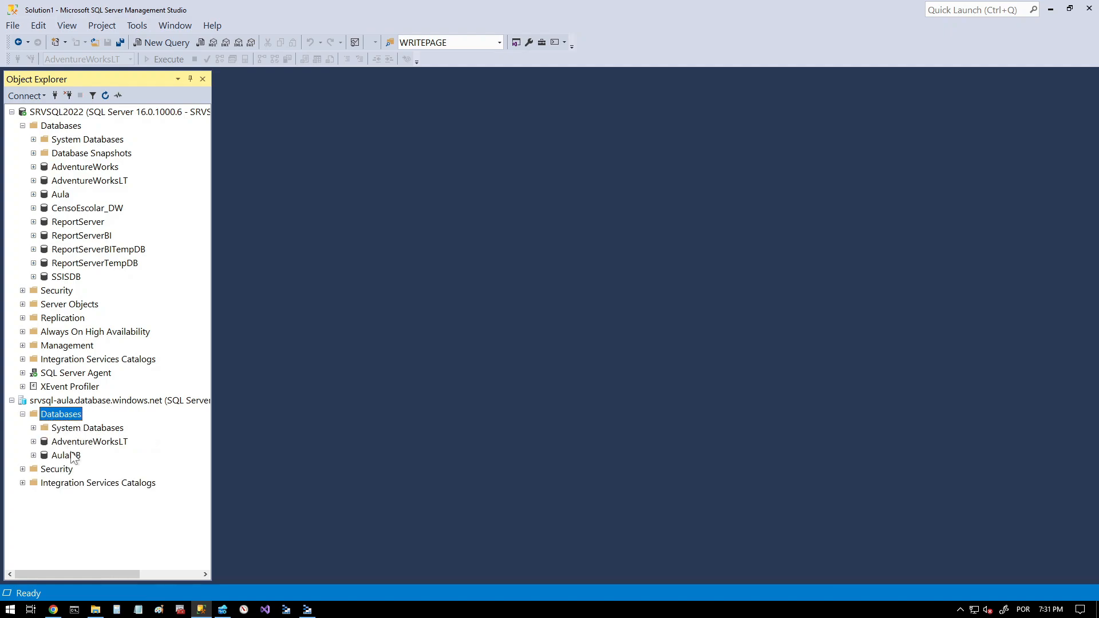
{"action": "left_click", "coordinate": [34, 441]}
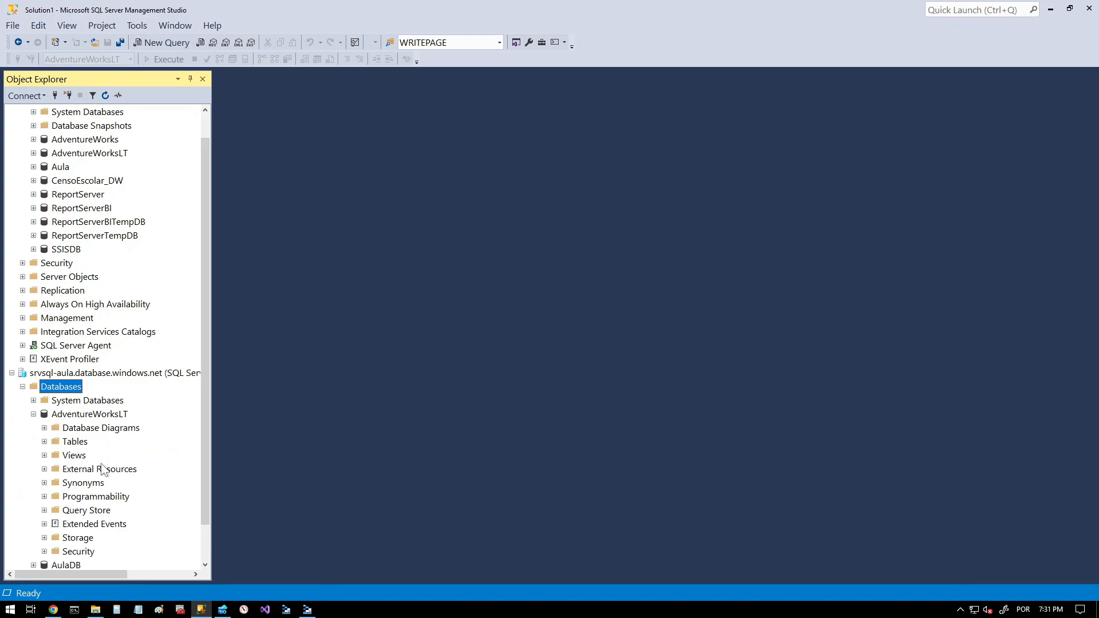
{"action": "left_click", "coordinate": [46, 442]}
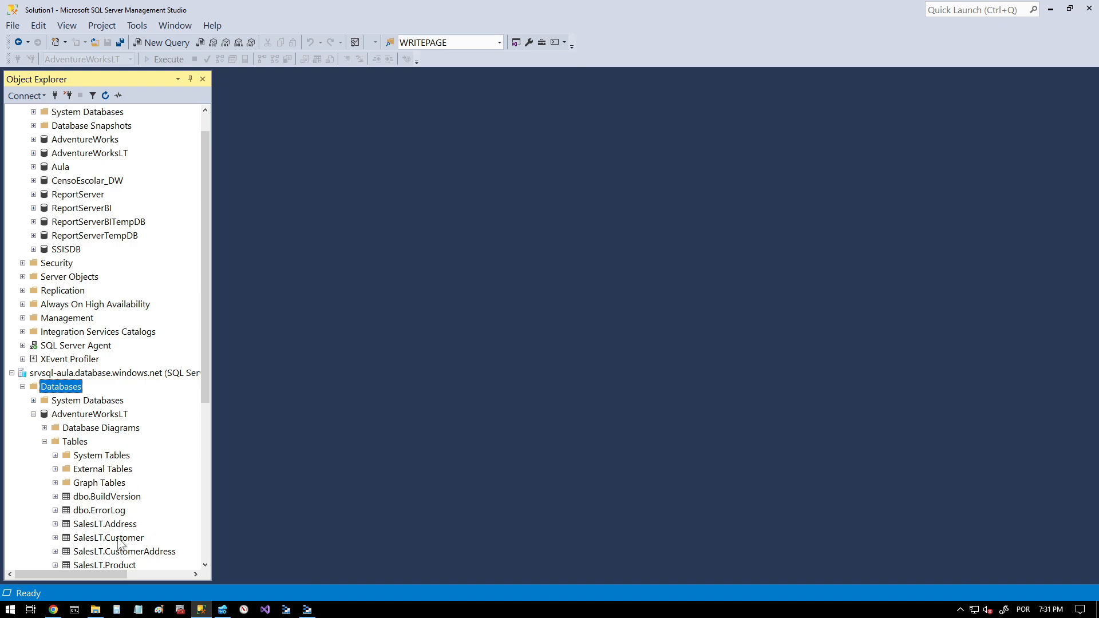
Step: Query the top 1000 rows of the SalesLT.Customer table in the Azure AdventureWorksLT database
{"action": "left_click", "coordinate": [111, 537]}
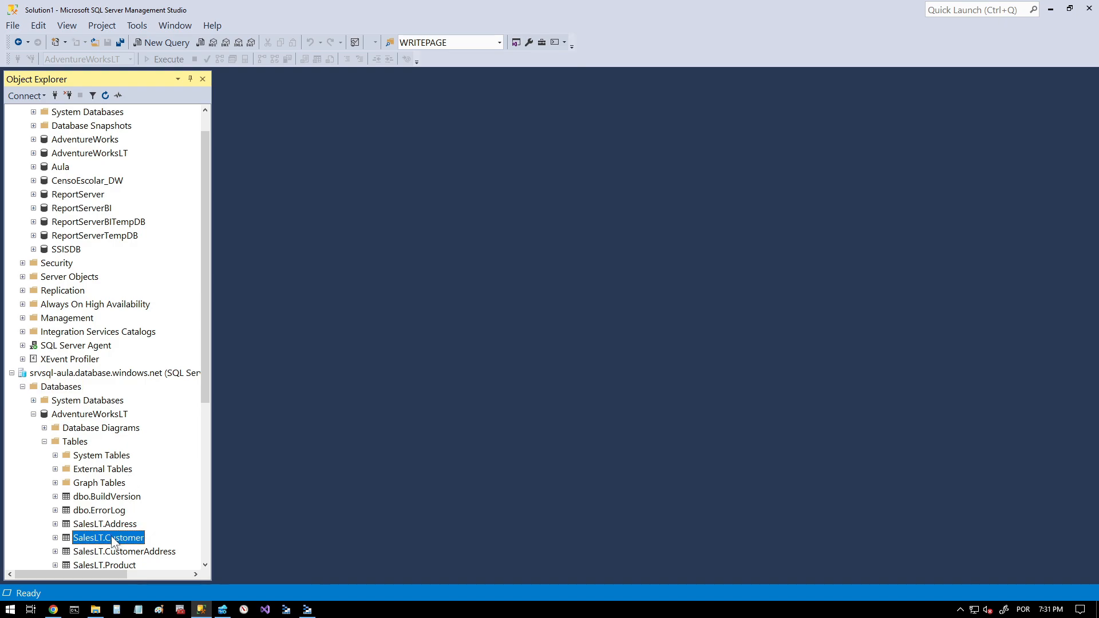
{"action": "right_click", "coordinate": [113, 542]}
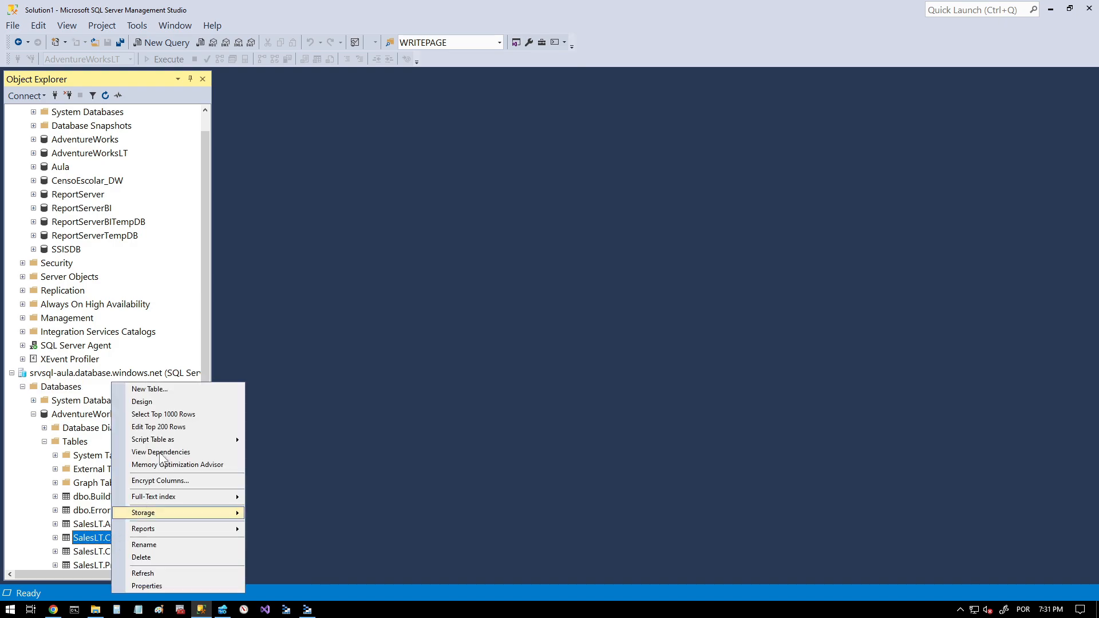
{"action": "left_click", "coordinate": [233, 383]}
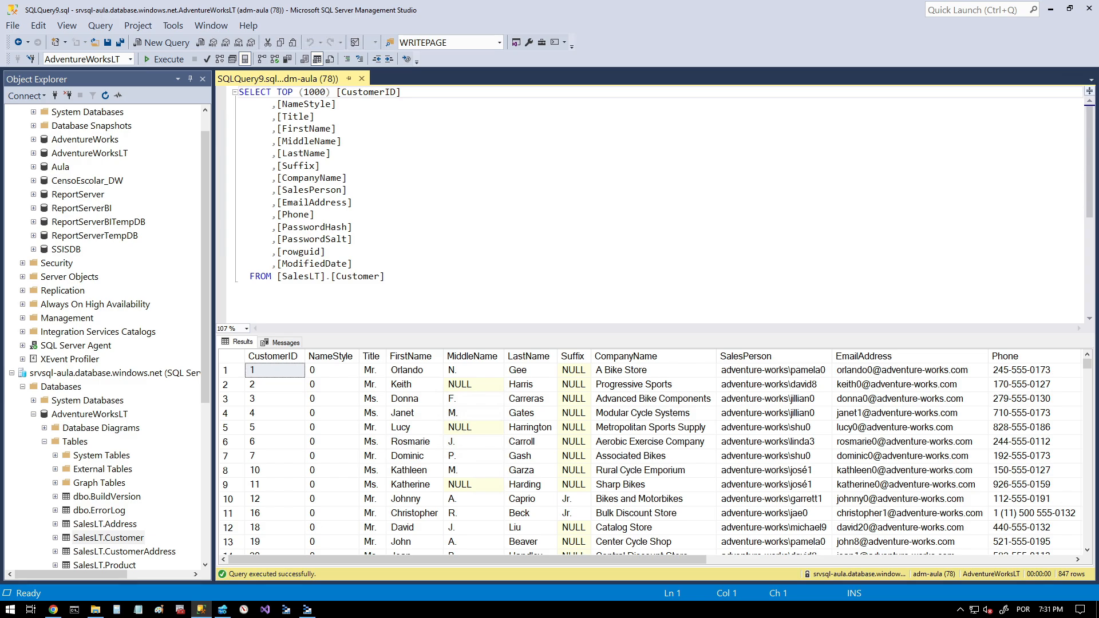
Step: Switch to Azure Data Studio and search the extensions marketplace for "dac" to check the SQL Server Dacpac extension
{"action": "left_click", "coordinate": [223, 610]}
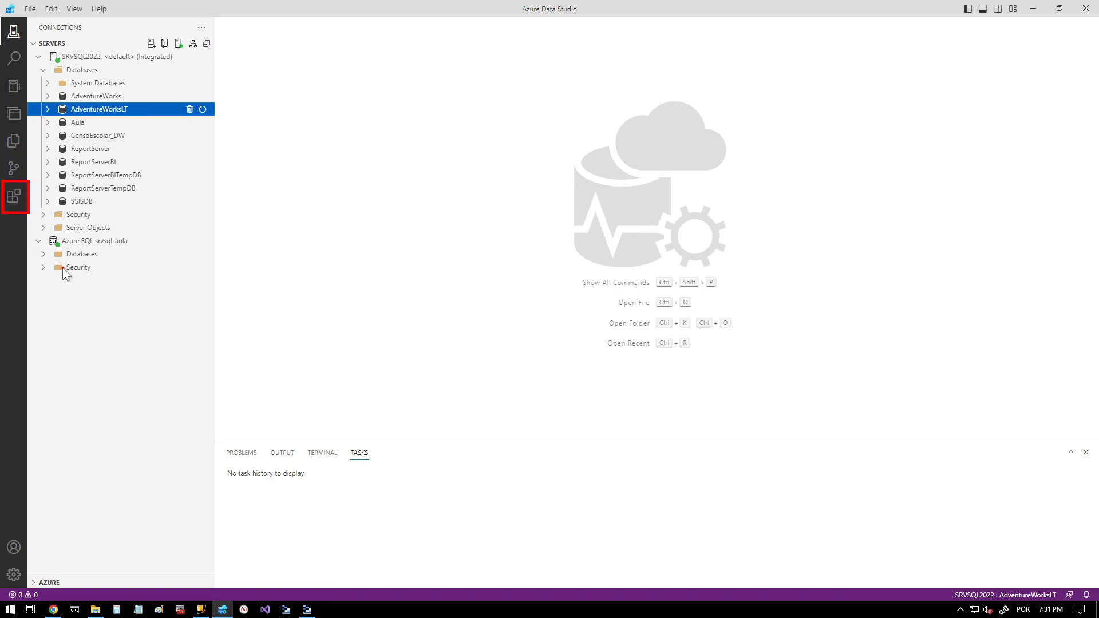
{"action": "left_click", "coordinate": [14, 199]}
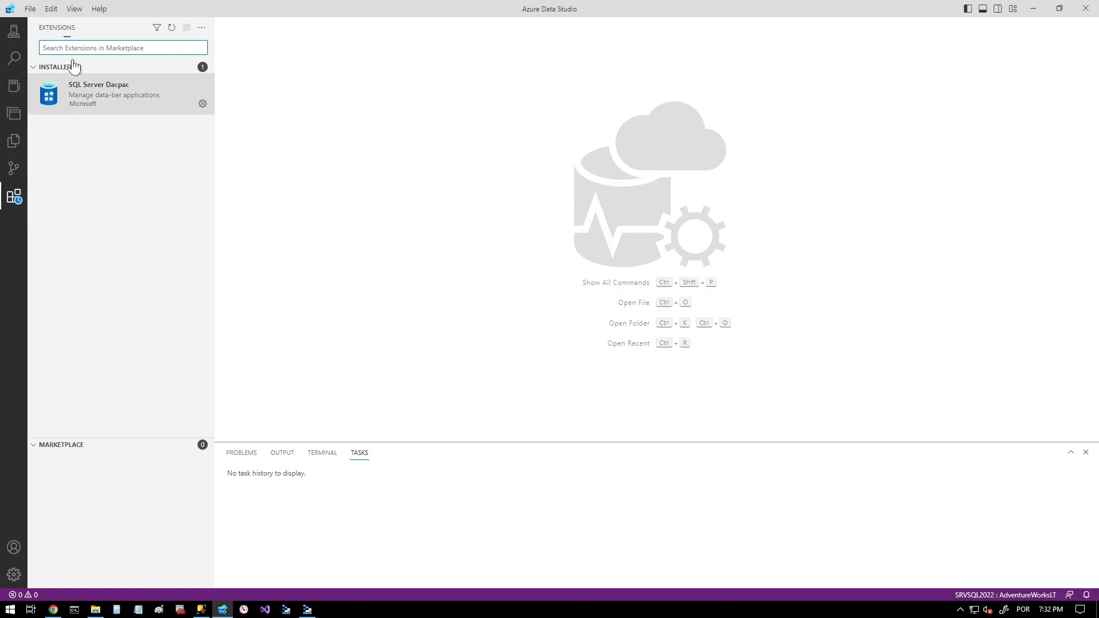
{"action": "type", "text": "dac"}
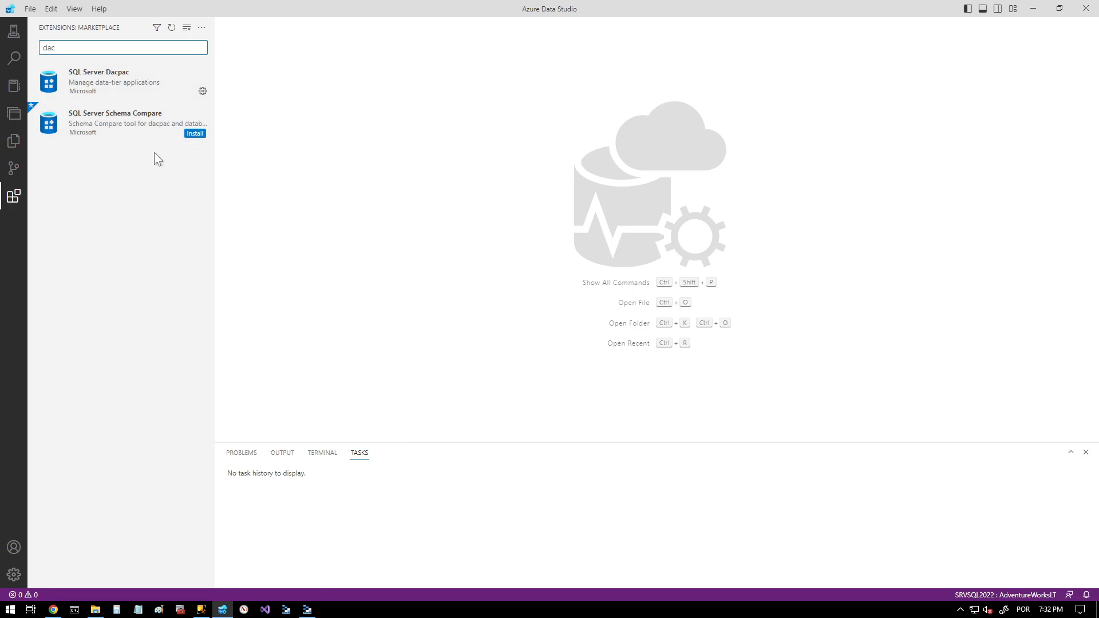
Step: Launch the Data-tier Application Wizard for AdventureWorksLT on SRVSQL2022 and choose the Export Bacpac operation
{"action": "left_click", "coordinate": [15, 35]}
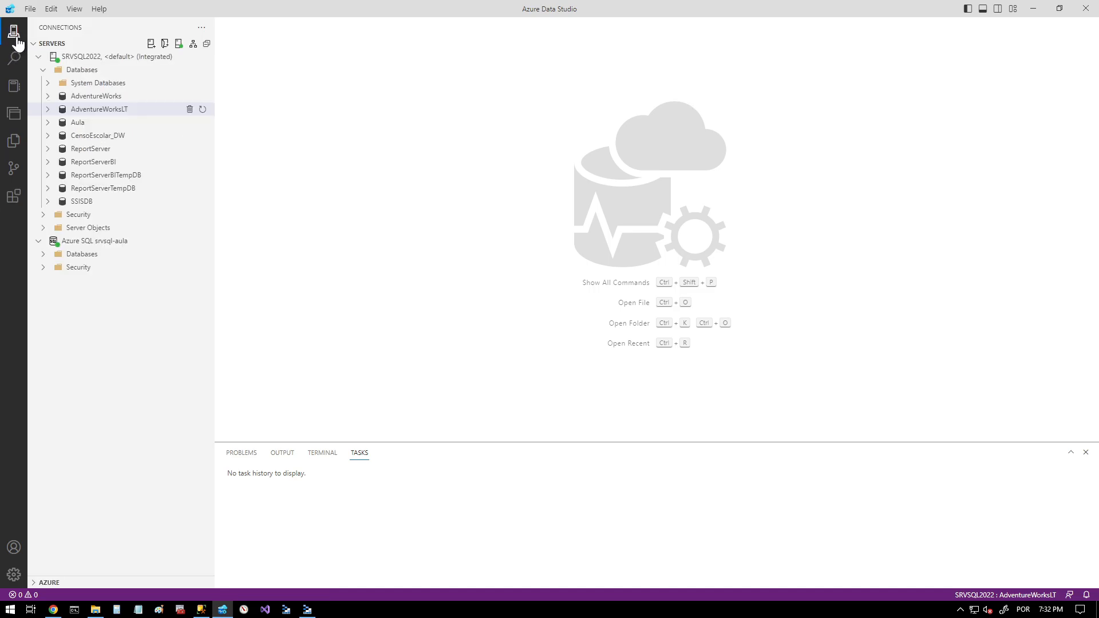
{"action": "right_click", "coordinate": [101, 110]}
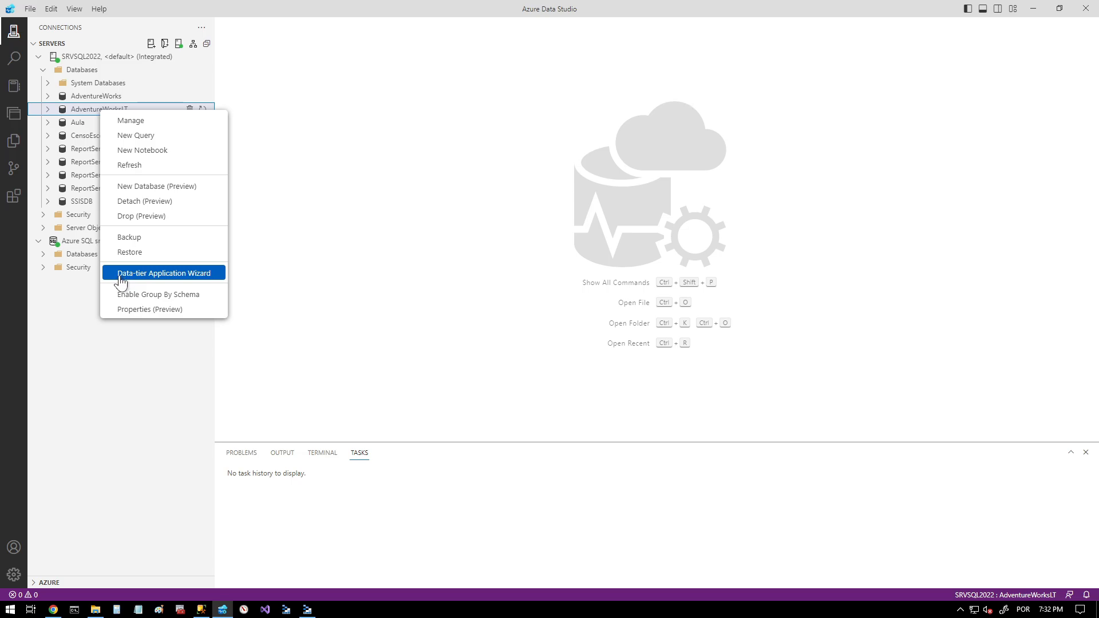
{"action": "left_click", "coordinate": [196, 280]}
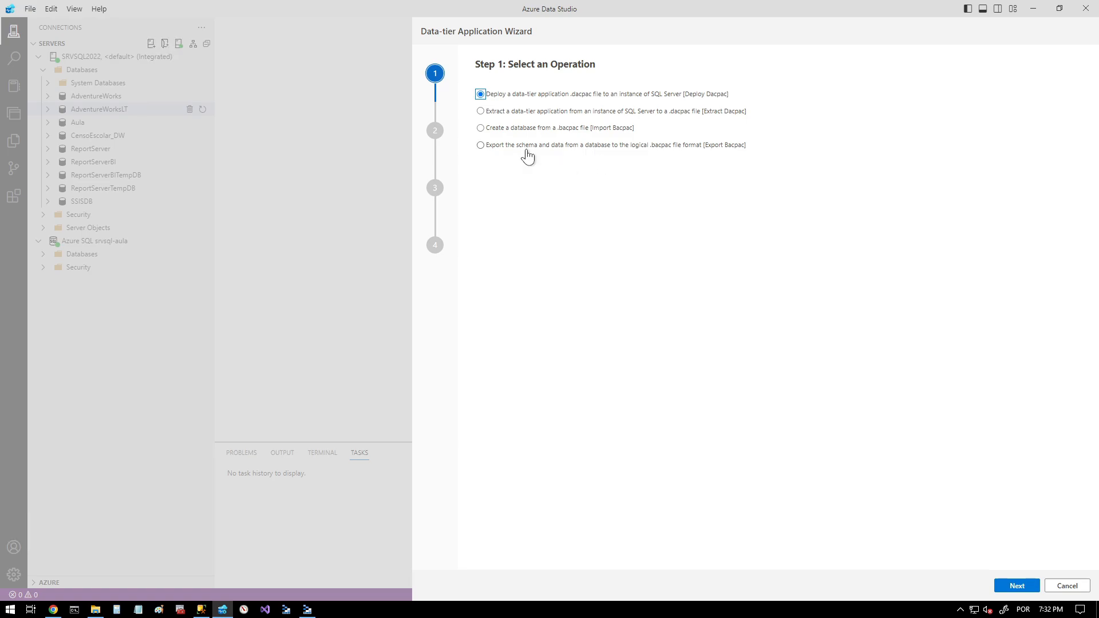
{"action": "left_click", "coordinate": [481, 146]}
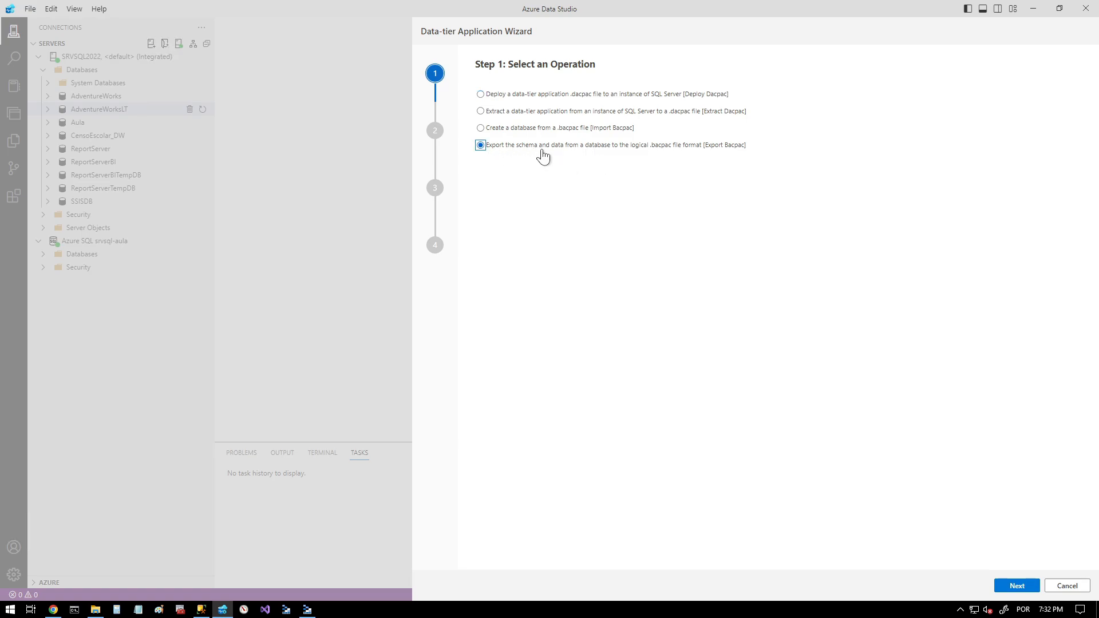